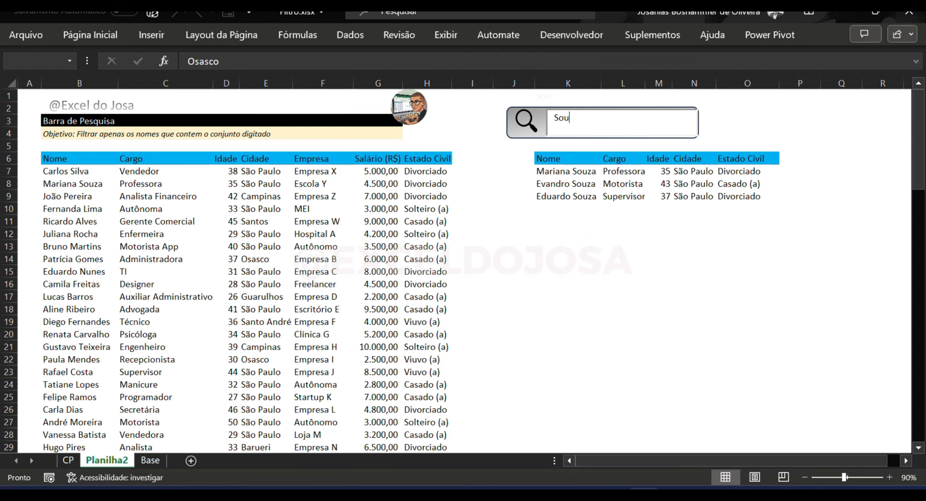
Open the Base sheet and select a name within its data range.
{"action": "left_click", "coordinate": [561, 150]}
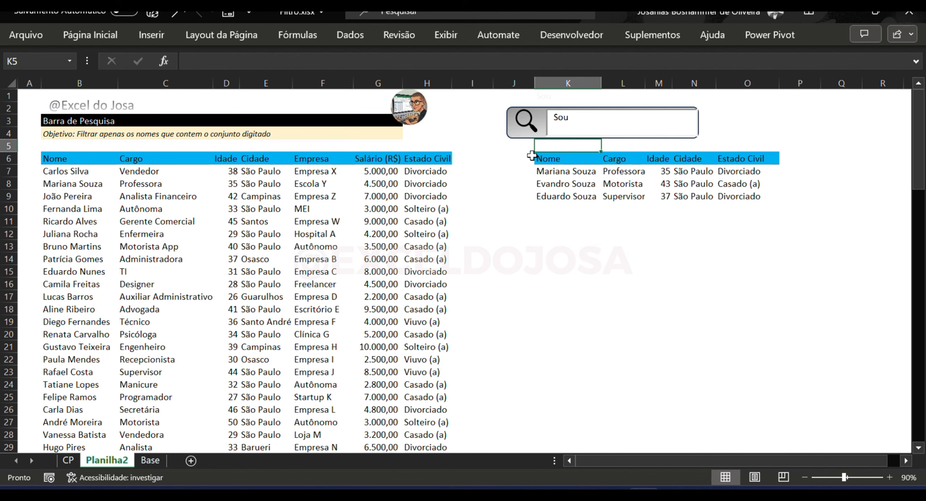
{"action": "left_click", "coordinate": [150, 460]}
{"action": "left_click", "coordinate": [76, 271]}
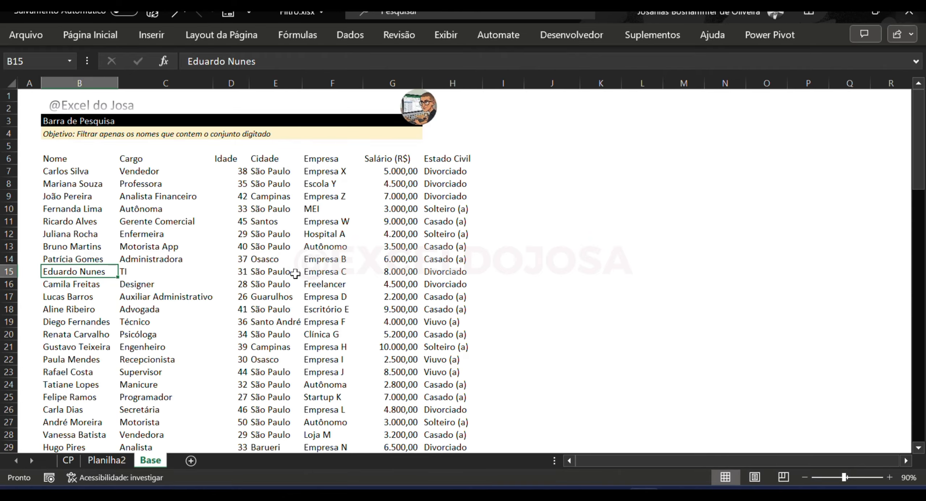
Examine the header row and the vertical extent of the data in the Base sheet.
{"action": "key", "text": "ctrl+Up"}
{"action": "key", "text": "ctrl+shift+Right"}
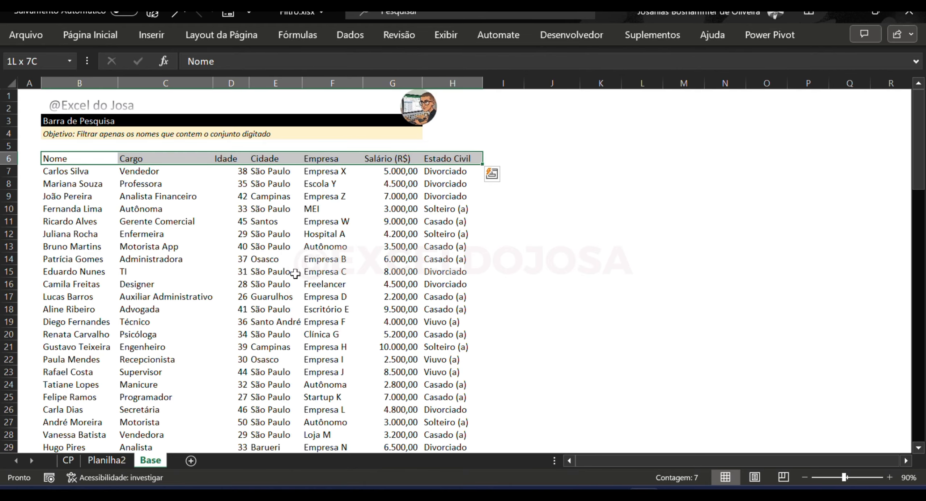
{"action": "key", "text": "Down"}
{"action": "key", "text": "ctrl+Down"}
{"action": "key", "text": "ctrl+Up"}
{"action": "key", "text": "ctrl+Up"}
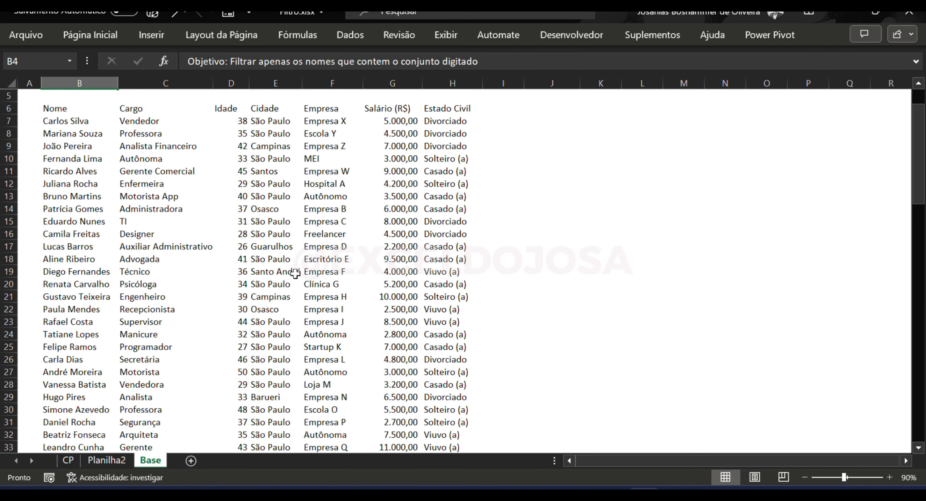
{"action": "key", "text": "ctrl+Down"}
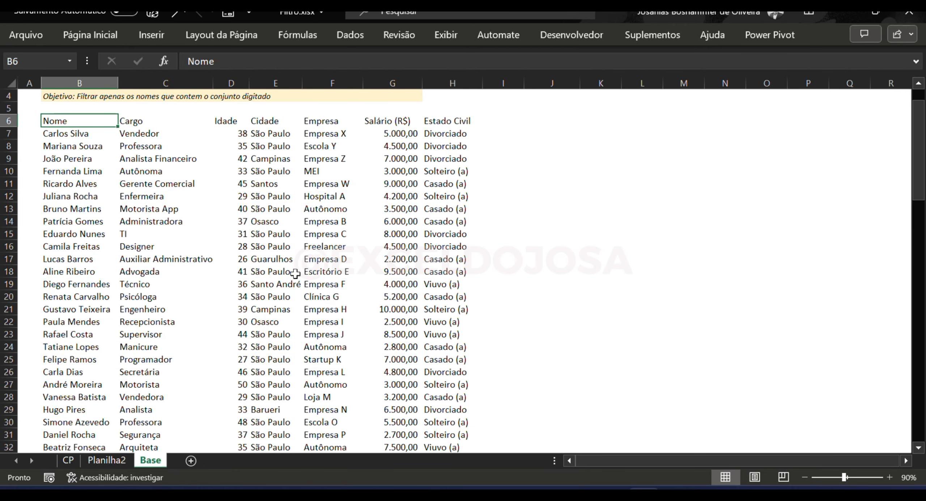
{"action": "key", "text": "ctrl+Up"}
{"action": "key", "text": "ctrl+Up"}
{"action": "key", "text": "ctrl+Down"}
{"action": "key", "text": "ctrl+Down"}
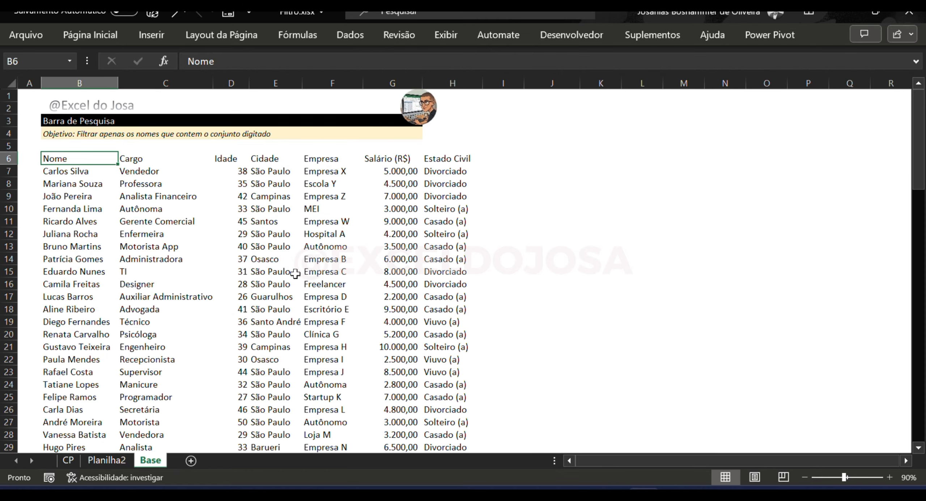
Format the range B6:H98 as a table with headers, using the light blue banded style.
{"action": "key", "text": "ctrl+shift+End"}
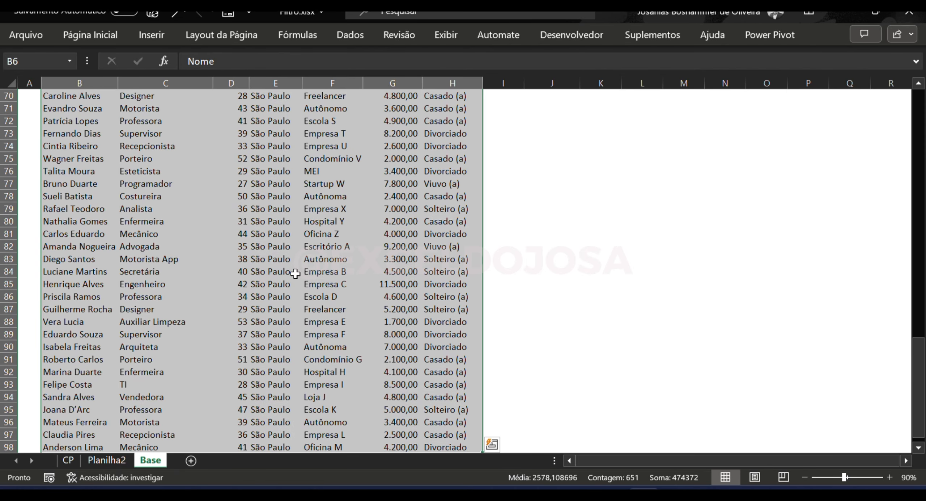
{"action": "left_click", "coordinate": [90, 35]}
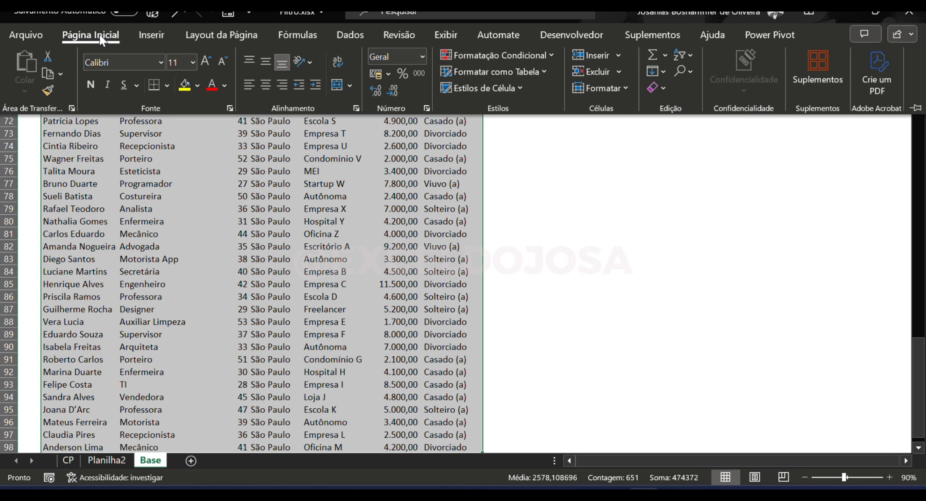
{"action": "left_click", "coordinate": [508, 72]}
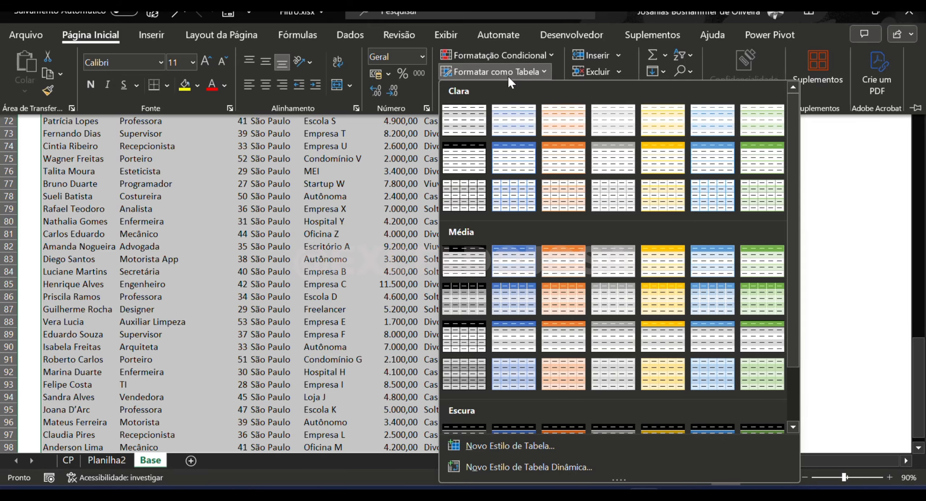
{"action": "left_click", "coordinate": [512, 123]}
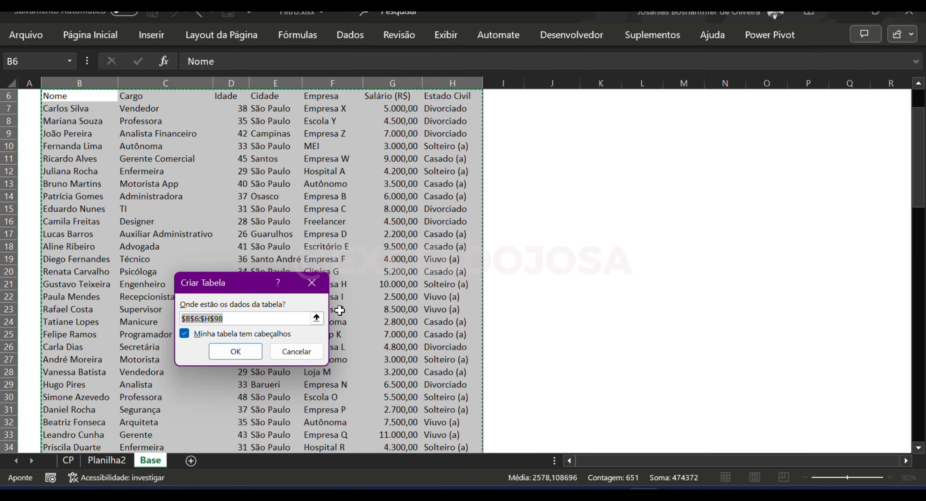
{"action": "left_click", "coordinate": [232, 349]}
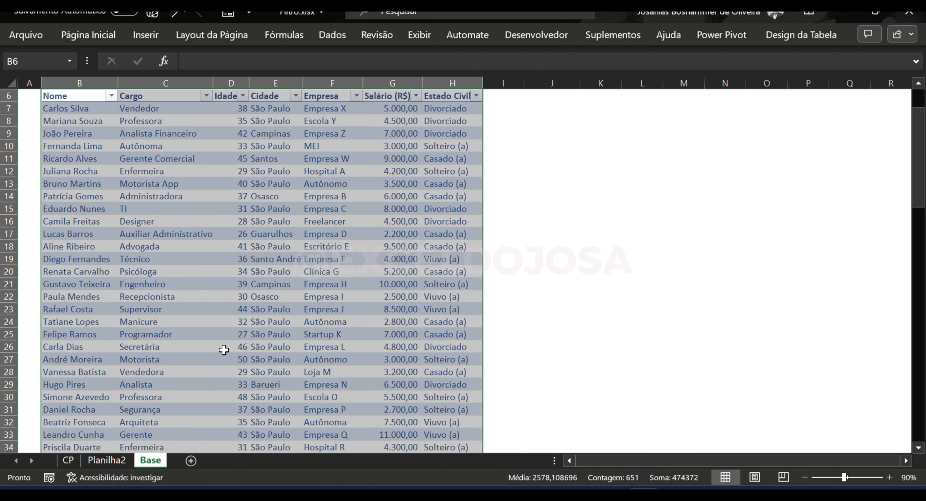
{"action": "key", "text": "Right"}
{"action": "key", "text": "Right"}
{"action": "key", "text": "ctrl+Up"}
{"action": "key", "text": "Right"}
{"action": "key", "text": "Down"}
{"action": "key", "text": "Down"}
{"action": "key", "text": "Down"}
{"action": "key", "text": "Down"}
{"action": "key", "text": "Down"}
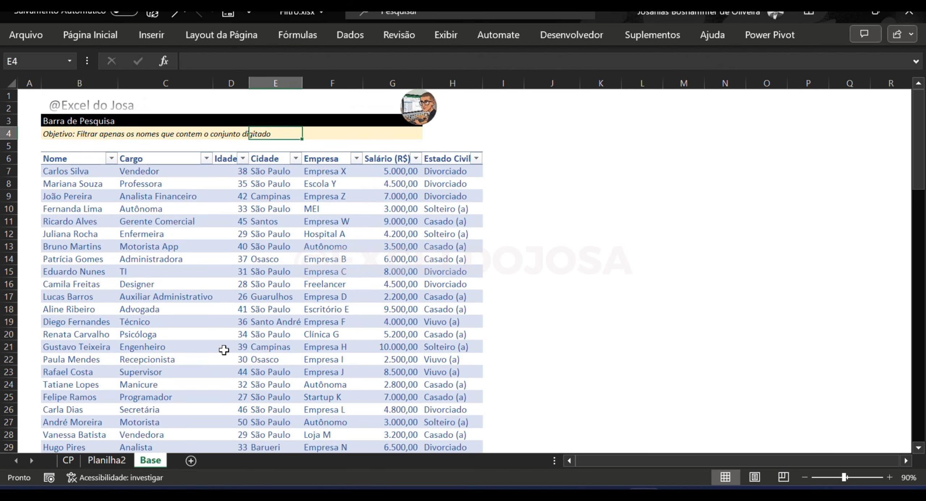
Copy the table headers Nome, Cargo, Idade and Cidade to the empty cells starting at J6.
{"action": "key", "text": "Left"}
{"action": "key", "text": "Left"}
{"action": "key", "text": "Left"}
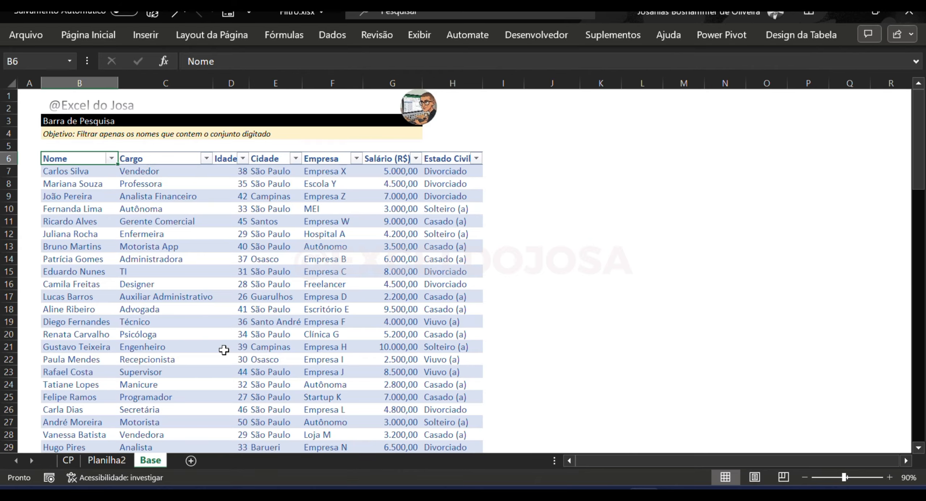
{"action": "key", "text": "shift+Right"}
{"action": "key", "text": "shift+Right"}
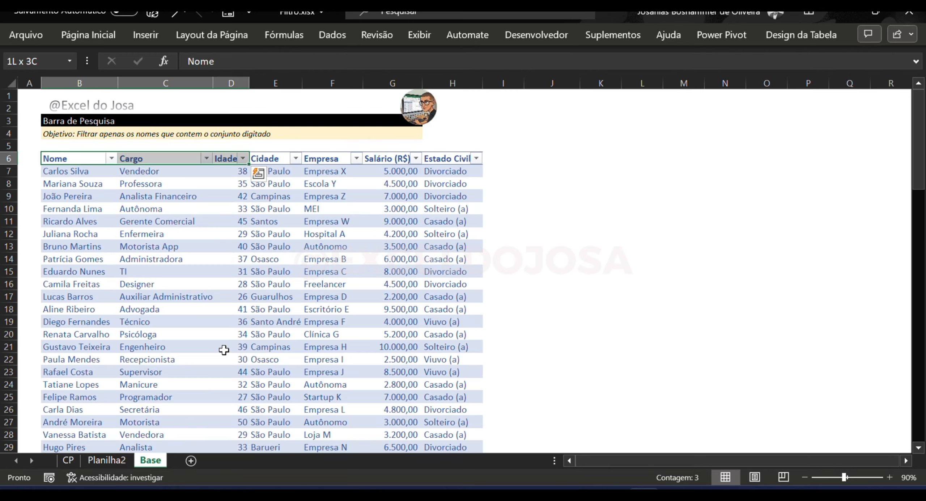
{"action": "key", "text": "shift+Right"}
{"action": "key", "text": "ctrl+c"}
{"action": "key", "text": "Right"}
{"action": "key", "text": "Right"}
{"action": "key", "text": "Right"}
{"action": "key", "text": "Right"}
{"action": "key", "text": "Right"}
{"action": "key", "text": "Right"}
{"action": "key", "text": "Right"}
{"action": "key", "text": "Right"}
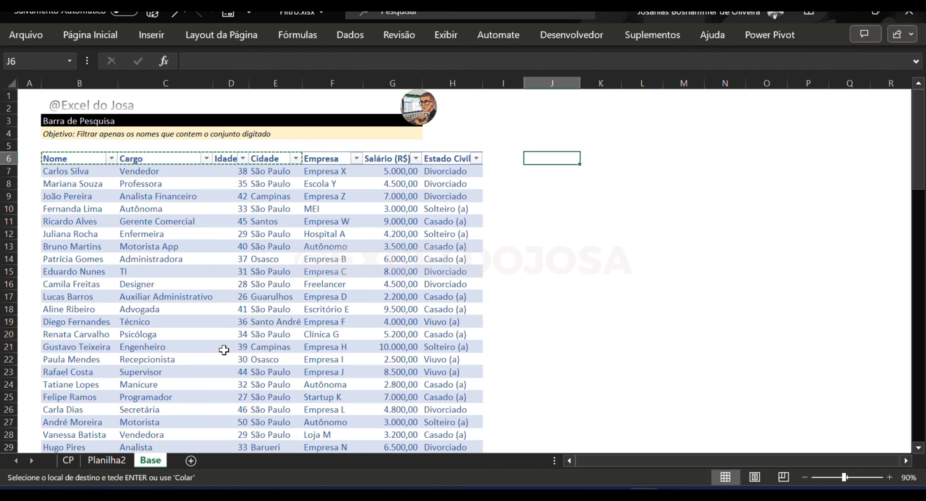
{"action": "key", "text": "ctrl+v"}
Move the four copied headers one column over so they start at K6.
{"action": "key", "text": "ctrl+c"}
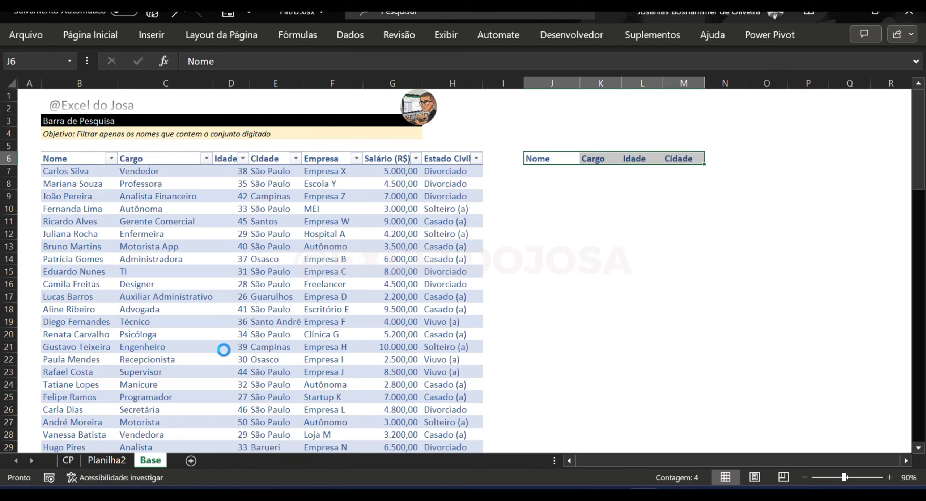
{"action": "key", "text": "Right"}
{"action": "key", "text": "ctrl+v"}
{"action": "key", "text": "Right"}
{"action": "key", "text": "Right"}
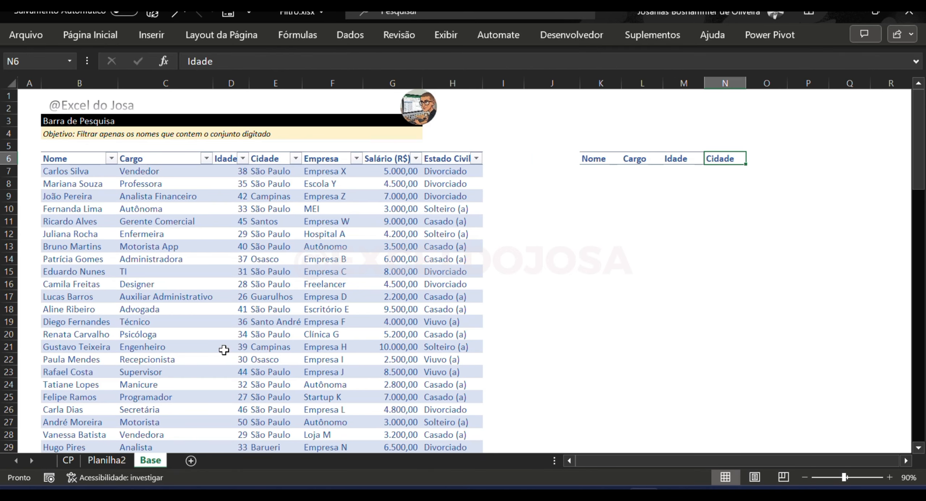
Copy the table's Estado Civil header to O6, next to the copied Cidade header.
{"action": "key", "text": "Left"}
{"action": "key", "text": "Left"}
{"action": "key", "text": "Left"}
{"action": "key", "text": "Left"}
{"action": "key", "text": "Left"}
{"action": "key", "text": "ctrl+c"}
{"action": "key", "text": "Right"}
{"action": "key", "text": "Right"}
{"action": "key", "text": "Right"}
{"action": "key", "text": "Right"}
{"action": "key", "text": "Right"}
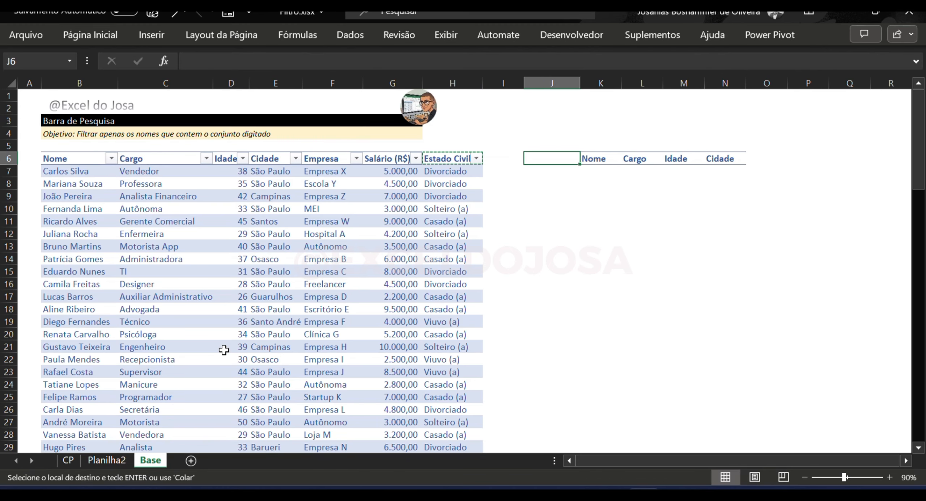
{"action": "key", "text": "Right"}
{"action": "key", "text": "Right"}
{"action": "key", "text": "ctrl+v"}
{"action": "key", "text": "Escape"}
Fill the table's Empresa and Salário (R$) header cells with yellow.
{"action": "key", "text": "Left"}
{"action": "key", "text": "Left"}
{"action": "key", "text": "Left"}
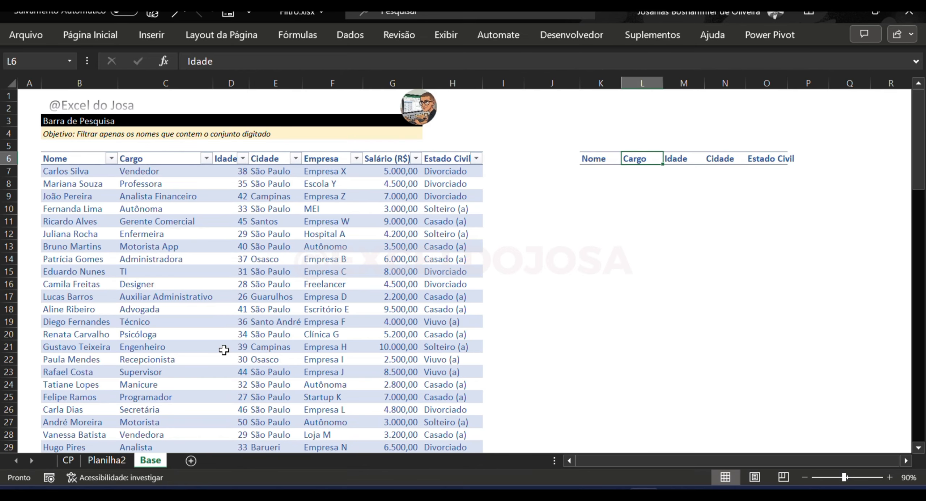
{"action": "key", "text": "Left"}
{"action": "key", "text": "ctrl+shift+Right"}
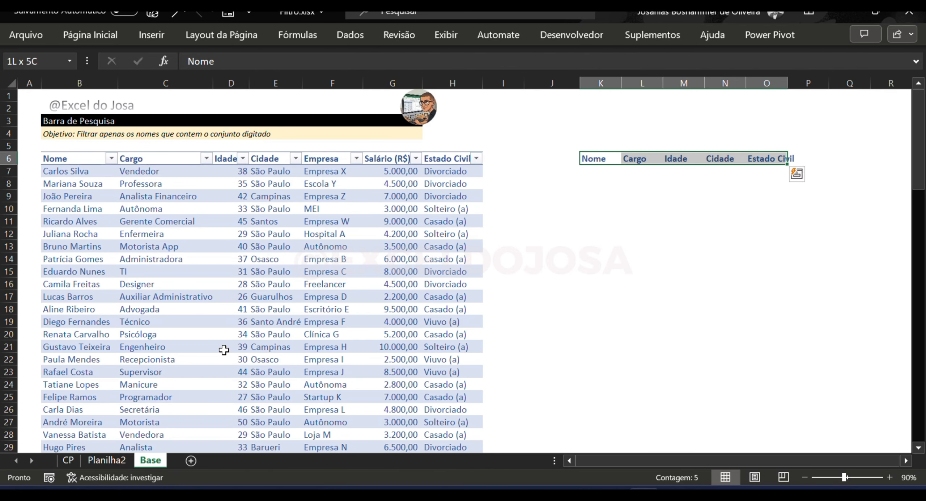
{"action": "key", "text": "Left"}
{"action": "key", "text": "Left"}
{"action": "key", "text": "Left"}
{"action": "key", "text": "Left"}
{"action": "key", "text": "Left"}
{"action": "key", "text": "shift+Right"}
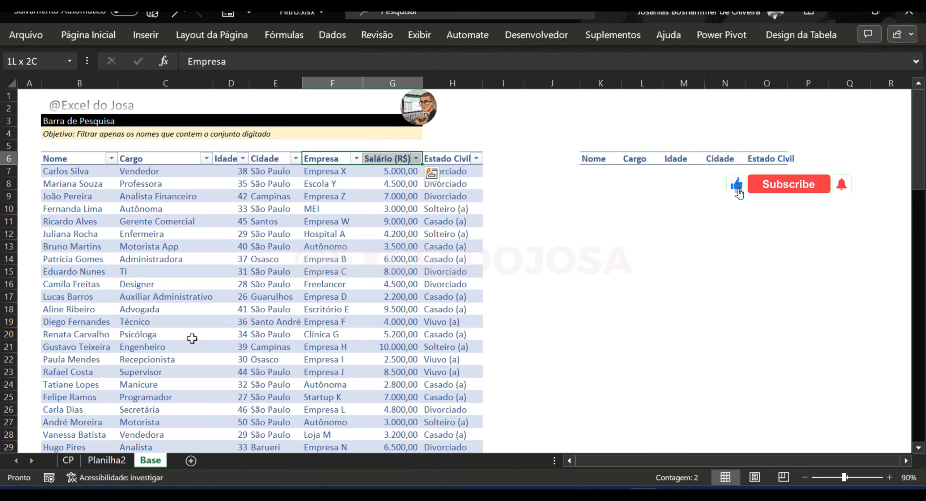
{"action": "left_click", "coordinate": [112, 34]}
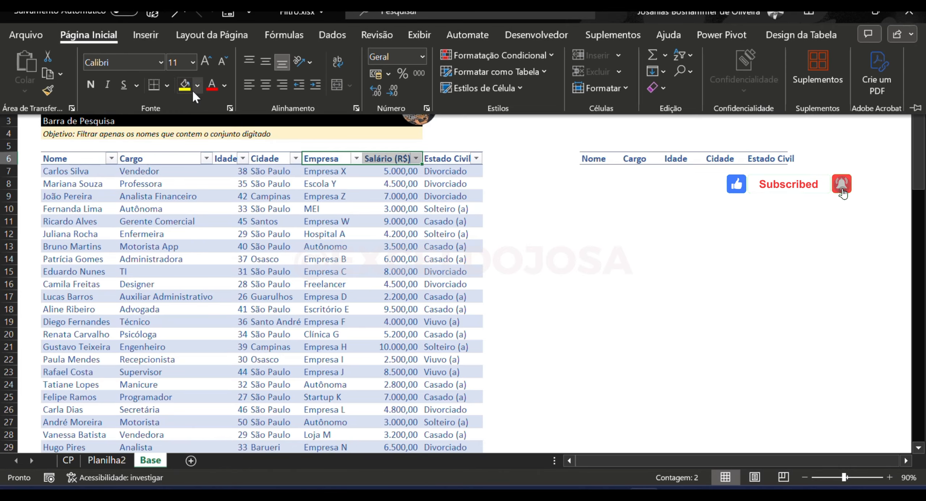
{"action": "left_click", "coordinate": [193, 90]}
{"action": "left_click", "coordinate": [667, 241]}
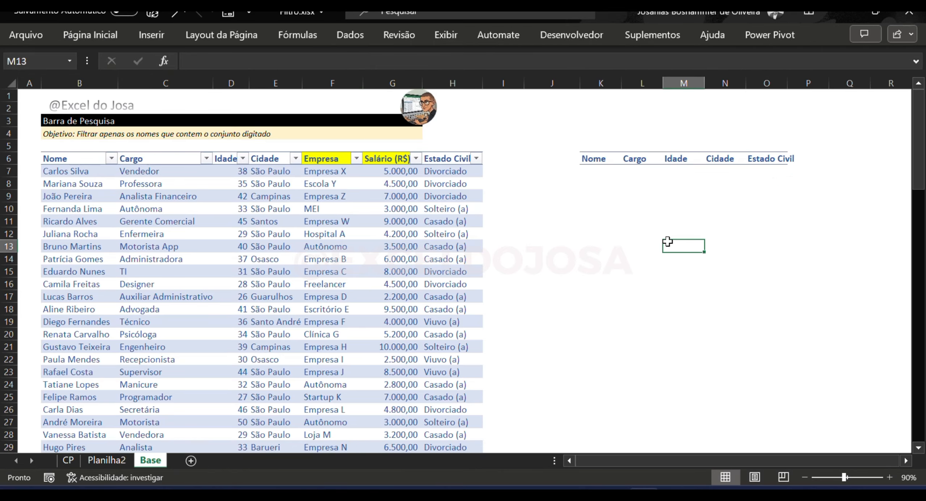
{"action": "key", "text": "Left"}
{"action": "key", "text": "Up"}
{"action": "key", "text": "ctrl+Up"}
{"action": "key", "text": "ctrl+Up"}
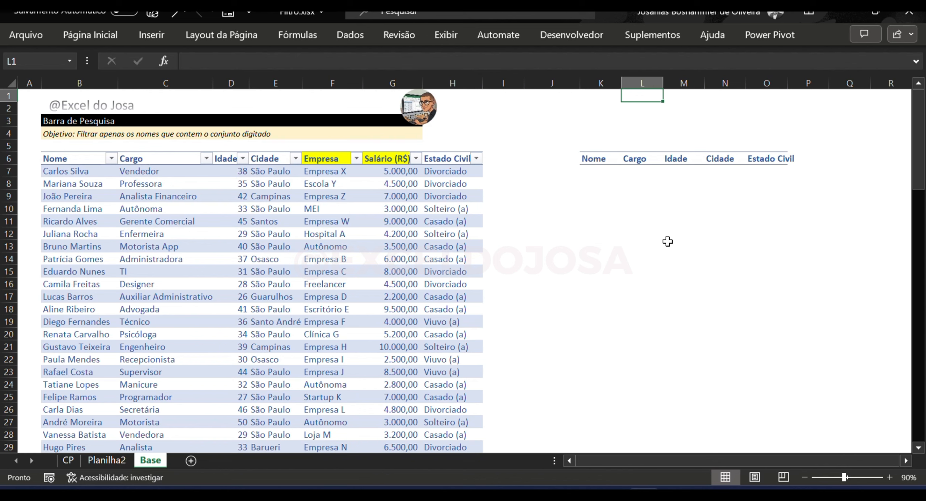
{"action": "left_click", "coordinate": [592, 33]}
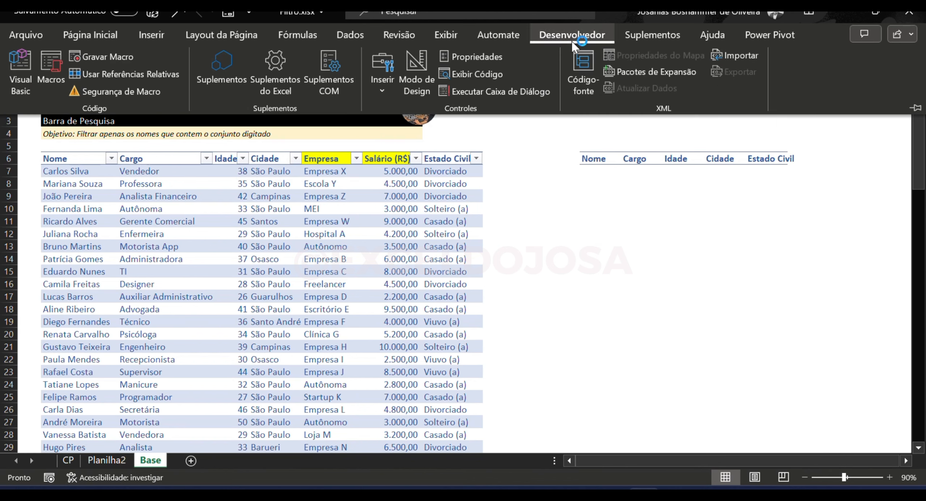
{"action": "left_click", "coordinate": [572, 41]}
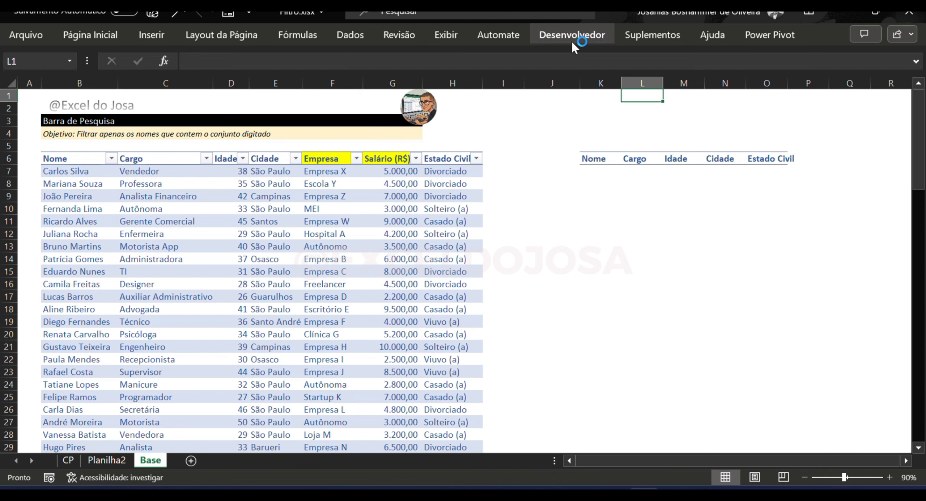
Check in the ribbon customization options, under Guias Principais, whether Desenvolvedor is enabled, and accept the dialog.
{"action": "left_click", "coordinate": [249, 16]}
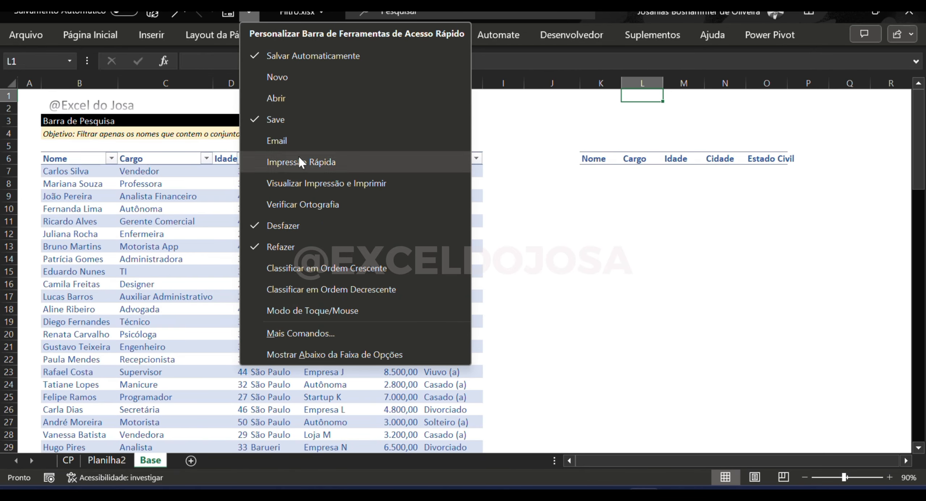
{"action": "left_click", "coordinate": [290, 332]}
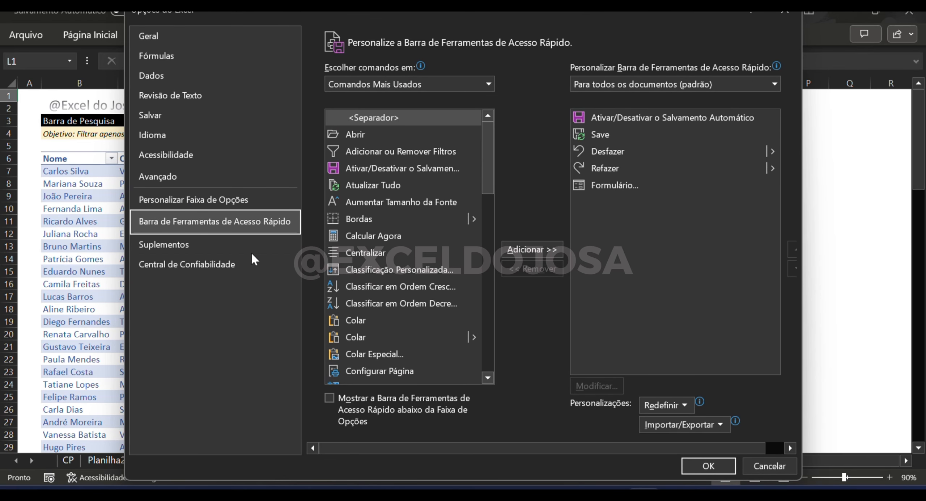
{"action": "left_click", "coordinate": [212, 202]}
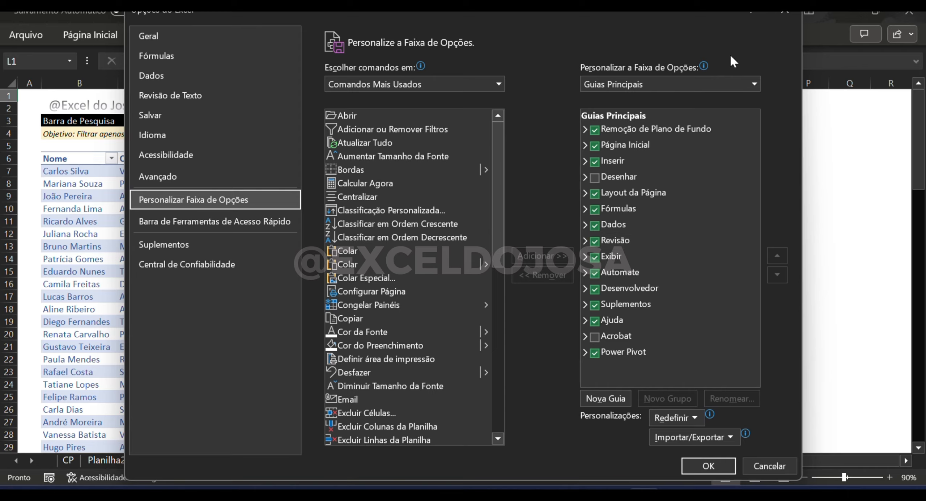
{"action": "left_click", "coordinate": [711, 85]}
{"action": "left_click", "coordinate": [618, 100]}
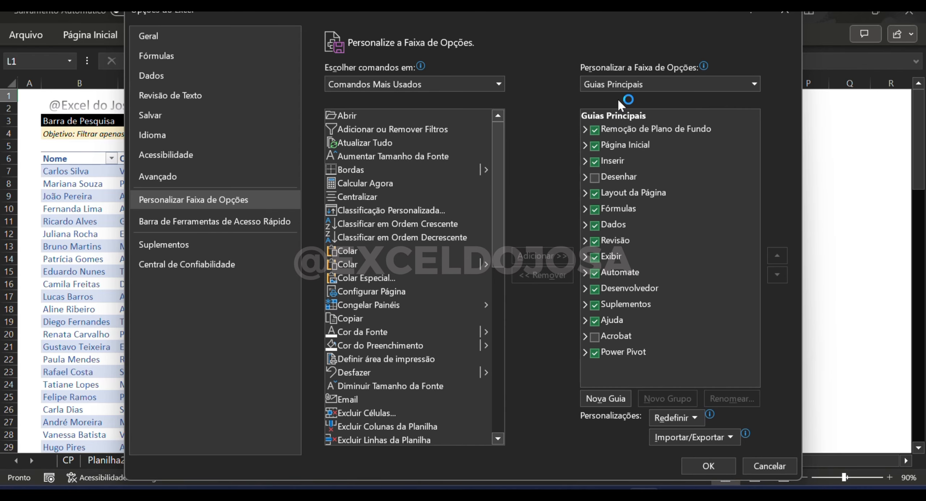
{"action": "left_click", "coordinate": [685, 84]}
{"action": "left_click", "coordinate": [645, 129]}
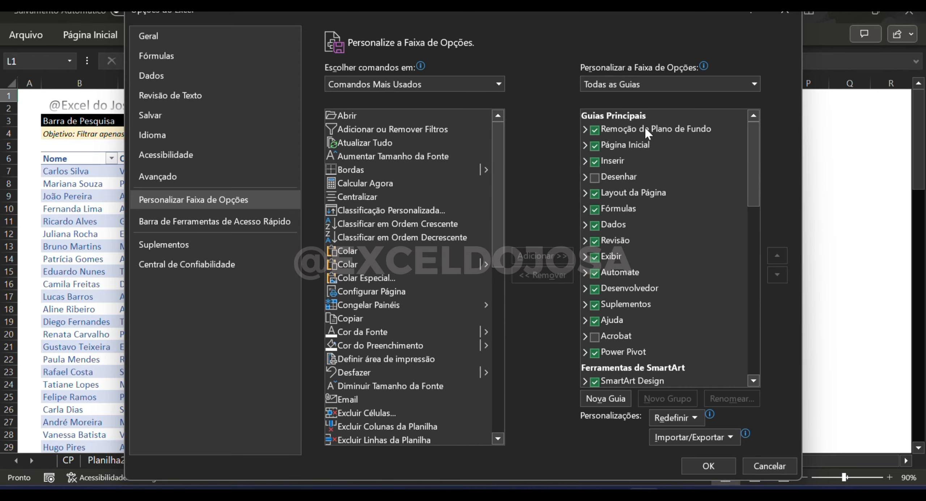
{"action": "left_click", "coordinate": [631, 84]}
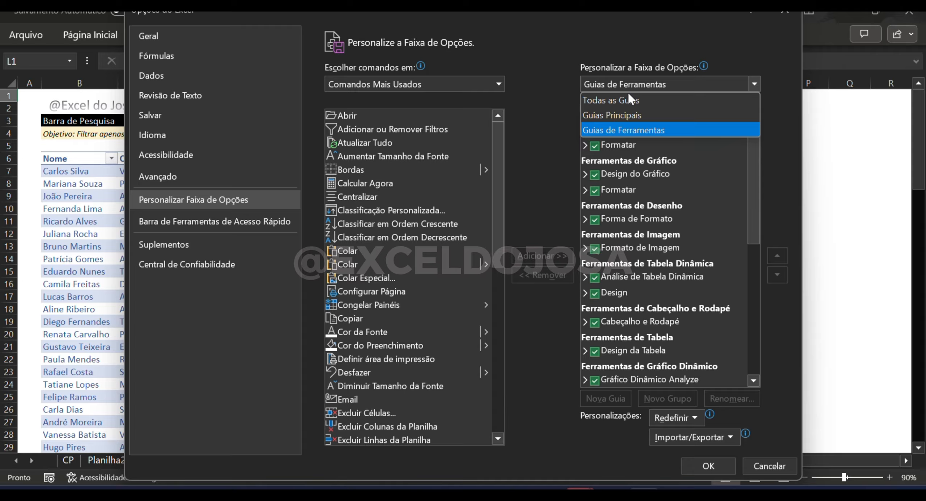
{"action": "left_click", "coordinate": [617, 111]}
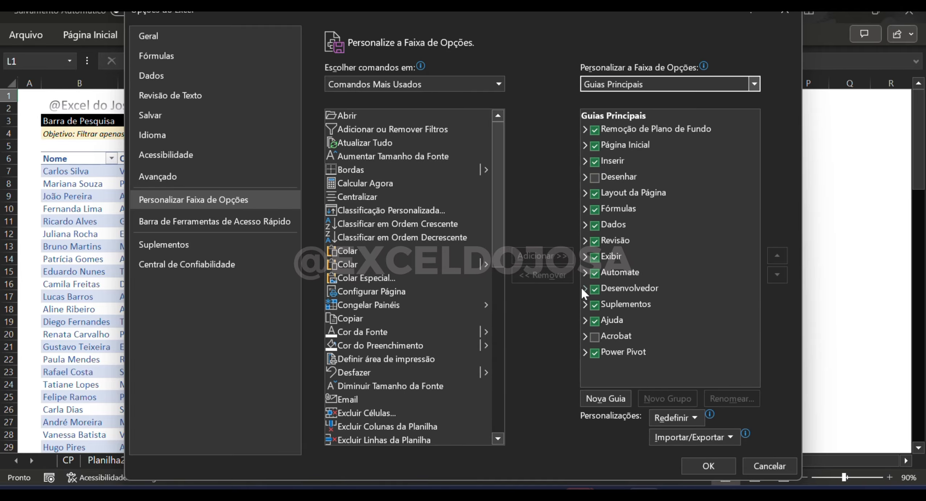
{"action": "left_click", "coordinate": [703, 463]}
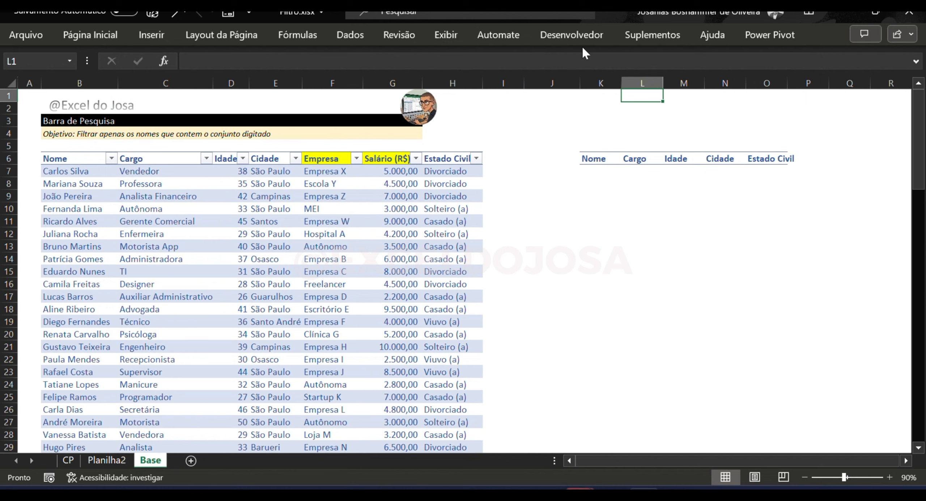
Insert an ActiveX text box above the copied headers, spanning about columns L to N between rows 2 and 4.
{"action": "left_click", "coordinate": [584, 42]}
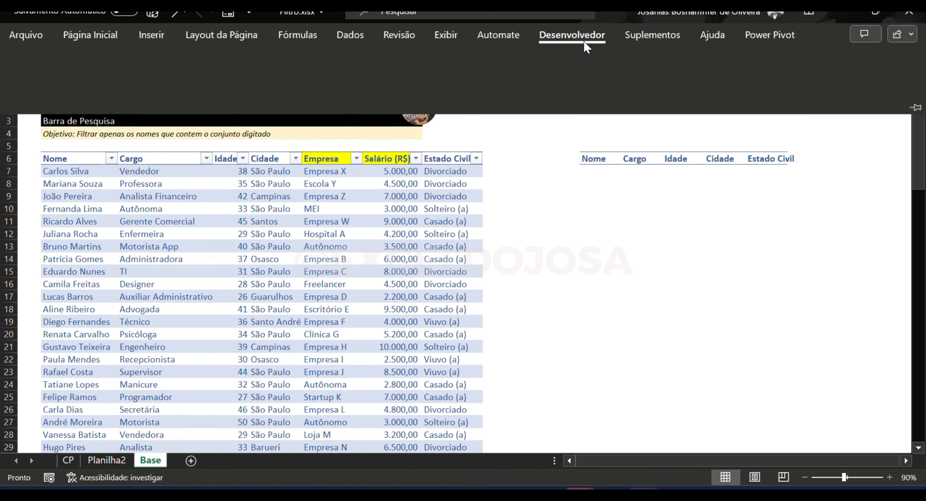
{"action": "left_click", "coordinate": [382, 83]}
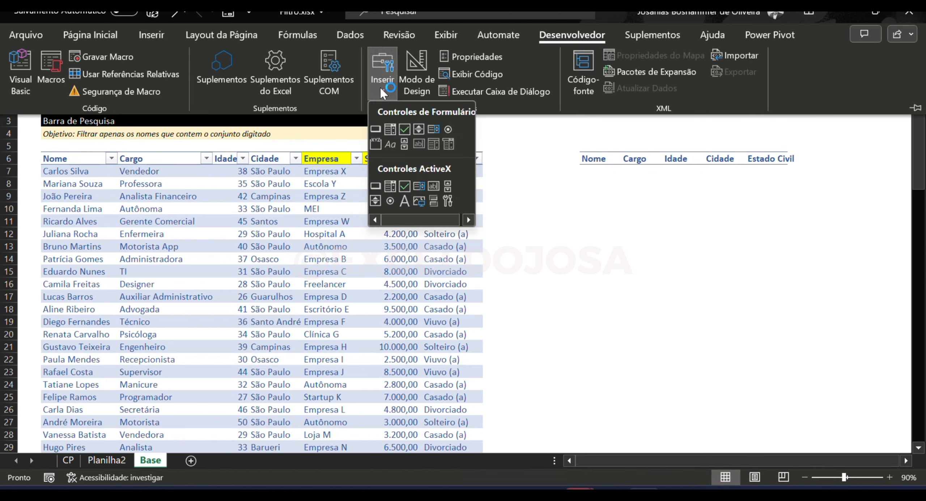
{"action": "left_click", "coordinate": [434, 187]}
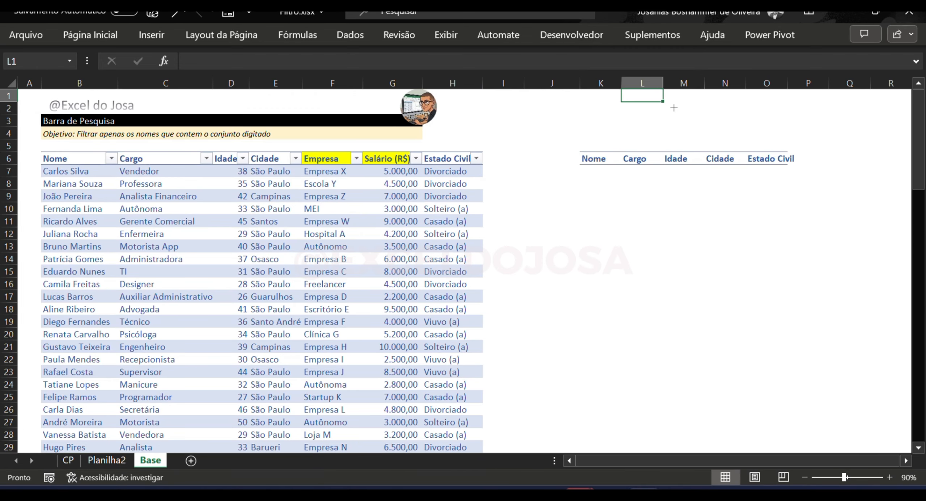
{"action": "left_click_drag", "start_coordinate": [622, 109], "coordinate": [745, 140]}
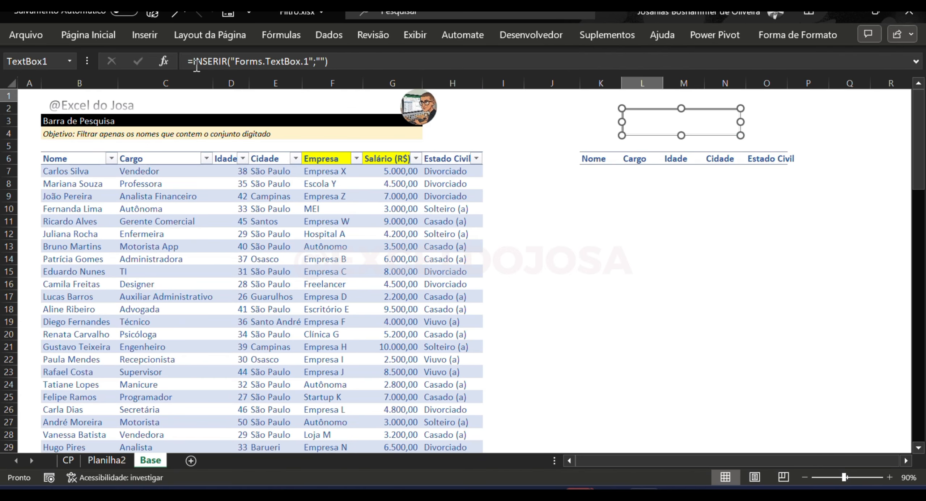
{"action": "left_click", "coordinate": [331, 60]}
{"action": "left_click", "coordinate": [628, 129]}
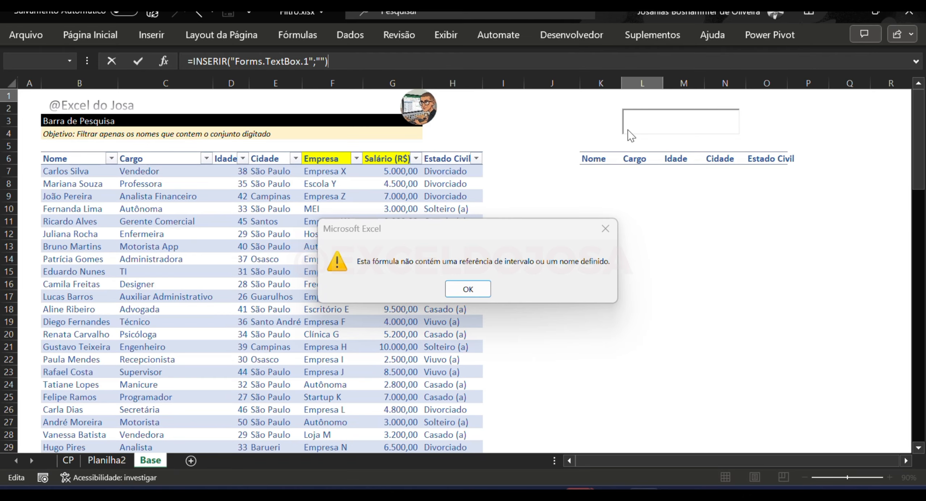
{"action": "key", "text": "Return"}
Nudge the text box slightly and fill cell K2 beside it with yellow.
{"action": "left_click", "coordinate": [650, 121]}
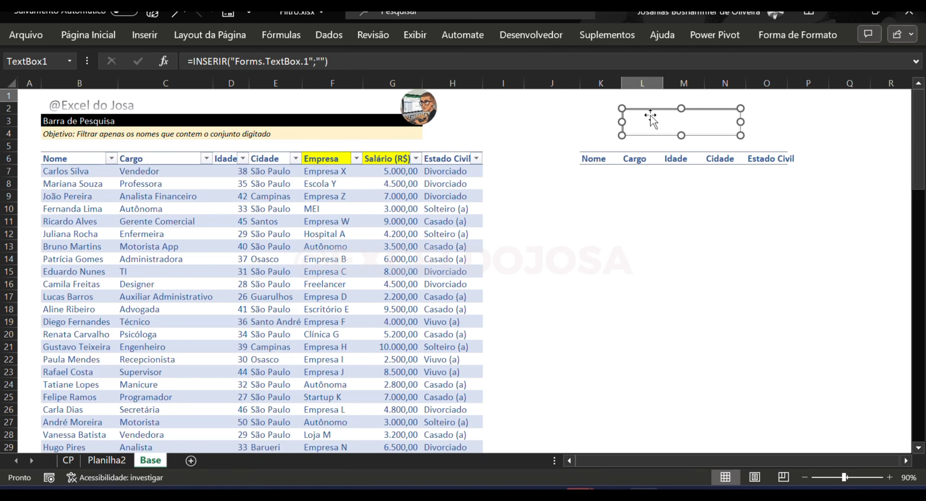
{"action": "mouse_move", "coordinate": [650, 121]}
{"action": "left_mouse_down"}
{"action": "mouse_move", "coordinate": [787, 145]}
{"action": "mouse_move", "coordinate": [616, 114]}
{"action": "mouse_move", "coordinate": [713, 204]}
{"action": "mouse_move", "coordinate": [575, 167]}
{"action": "mouse_move", "coordinate": [675, 259]}
{"action": "mouse_move", "coordinate": [297, 244]}
{"action": "mouse_move", "coordinate": [613, 190]}
{"action": "mouse_move", "coordinate": [657, 108]}
{"action": "mouse_move", "coordinate": [651, 115]}
{"action": "left_mouse_up"}
{"action": "left_click", "coordinate": [602, 116]}
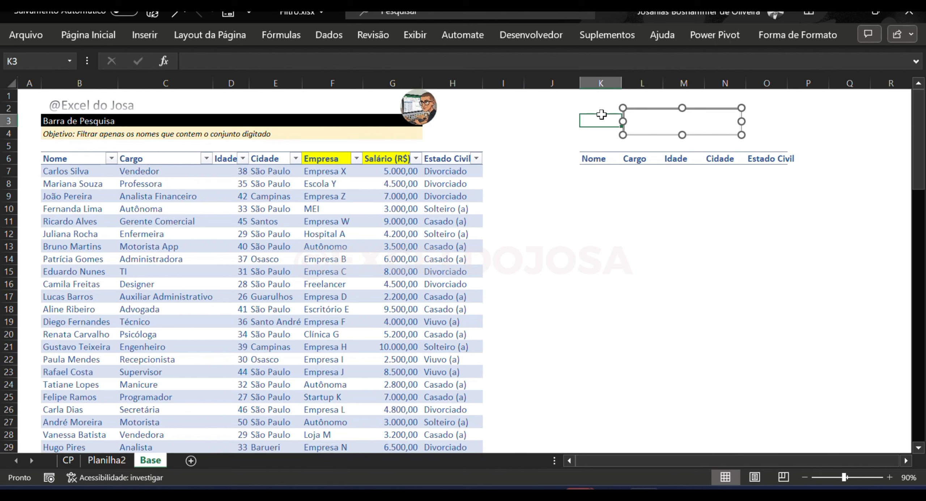
{"action": "left_click", "coordinate": [652, 126]}
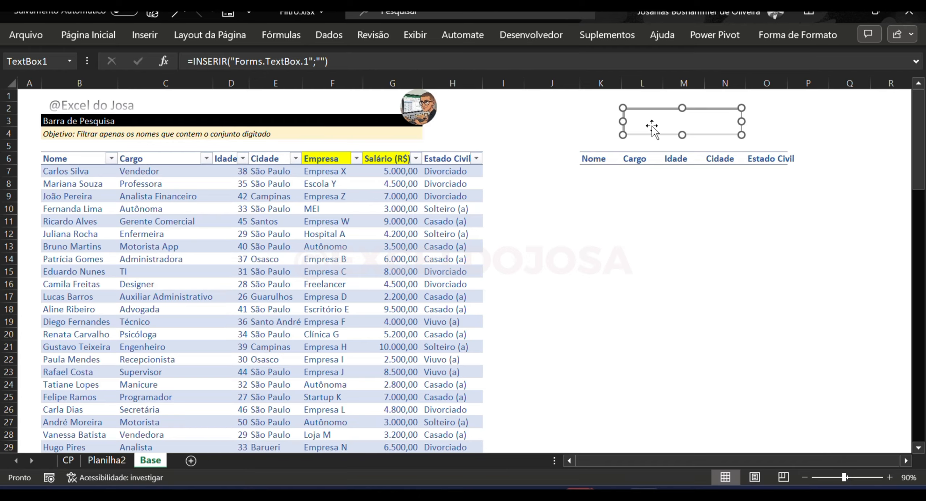
{"action": "left_click", "coordinate": [600, 106]}
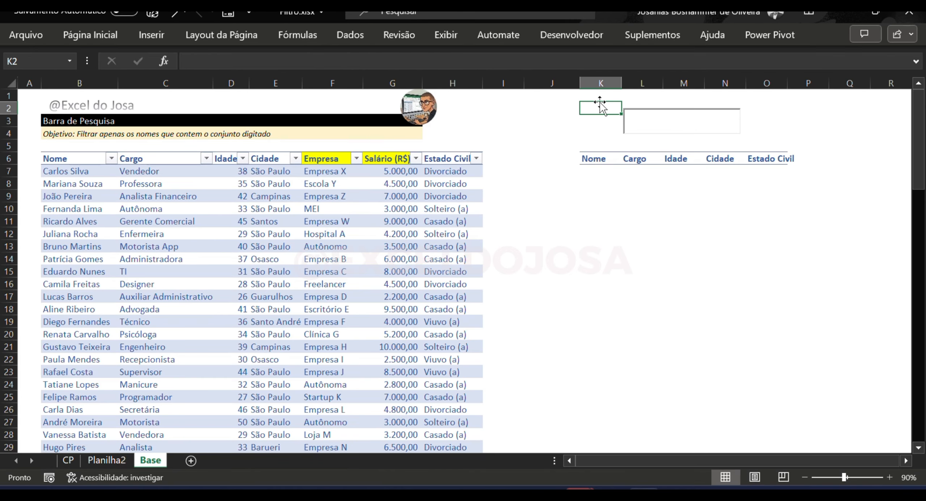
{"action": "left_click", "coordinate": [90, 35]}
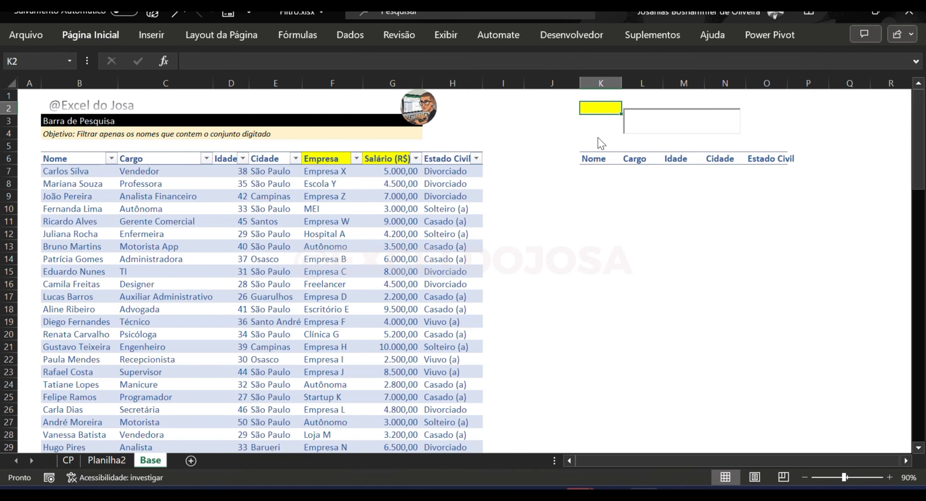
Link the text box to cell K2 through its LinkedCell property and close the properties.
{"action": "left_click", "coordinate": [649, 134]}
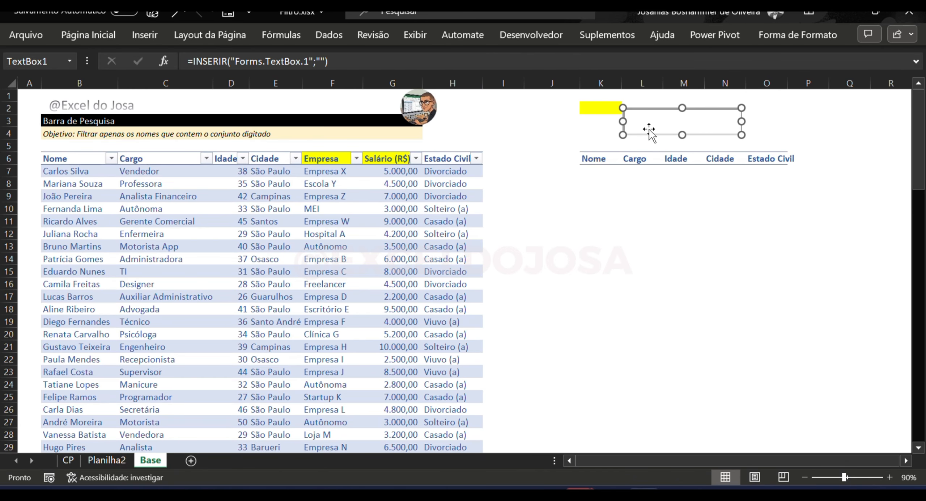
{"action": "right_click", "coordinate": [651, 136]}
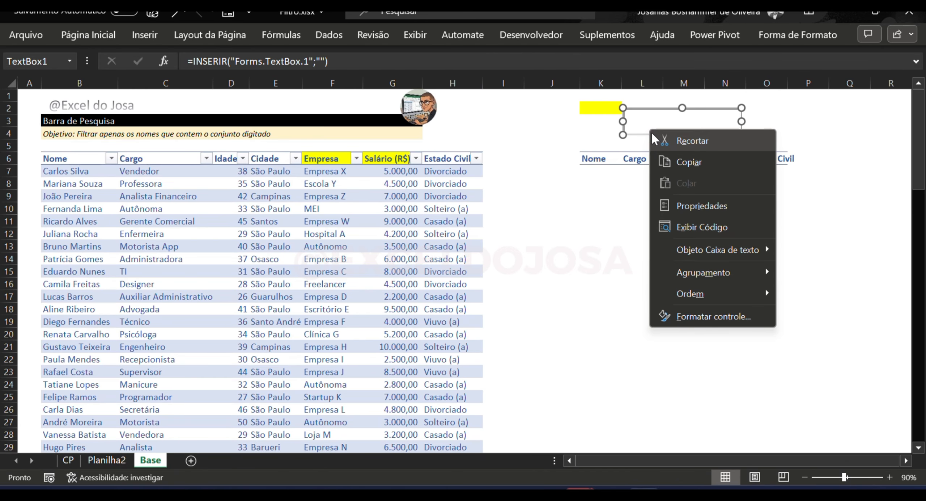
{"action": "left_click", "coordinate": [702, 205]}
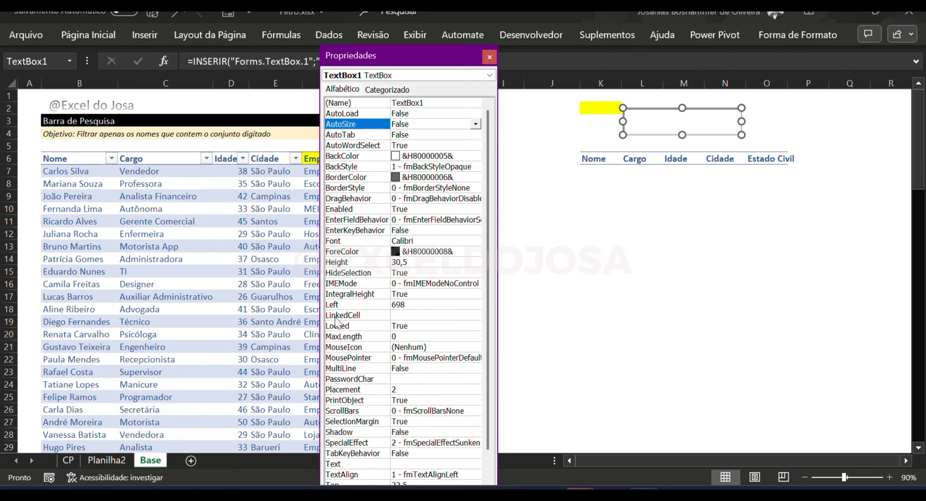
{"action": "left_click", "coordinate": [409, 315]}
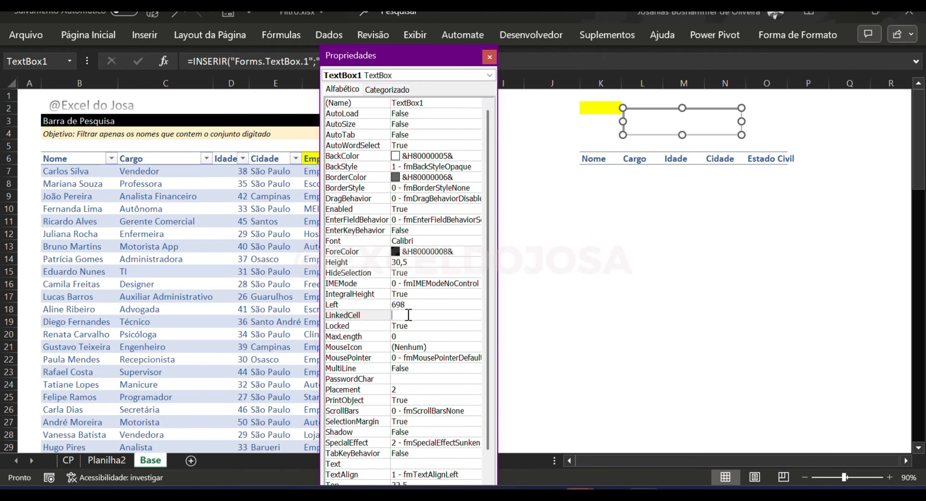
{"action": "left_click", "coordinate": [606, 107]}
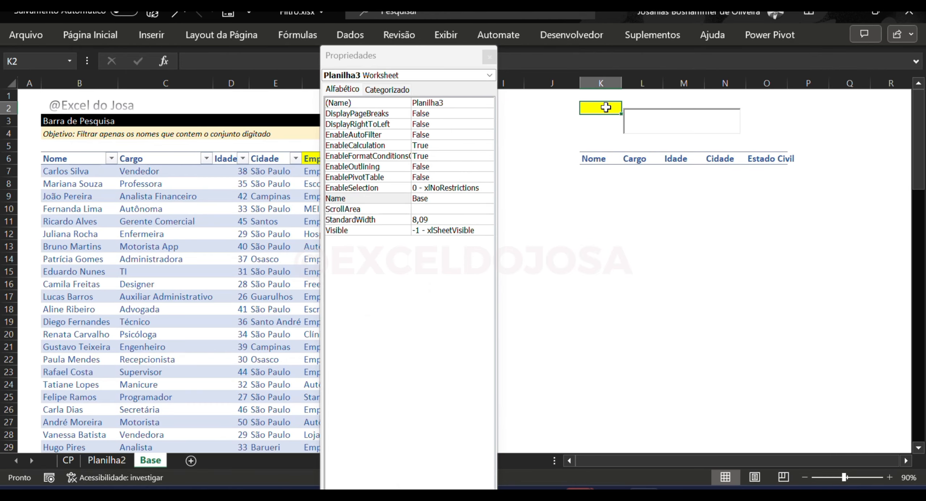
{"action": "left_click", "coordinate": [637, 134]}
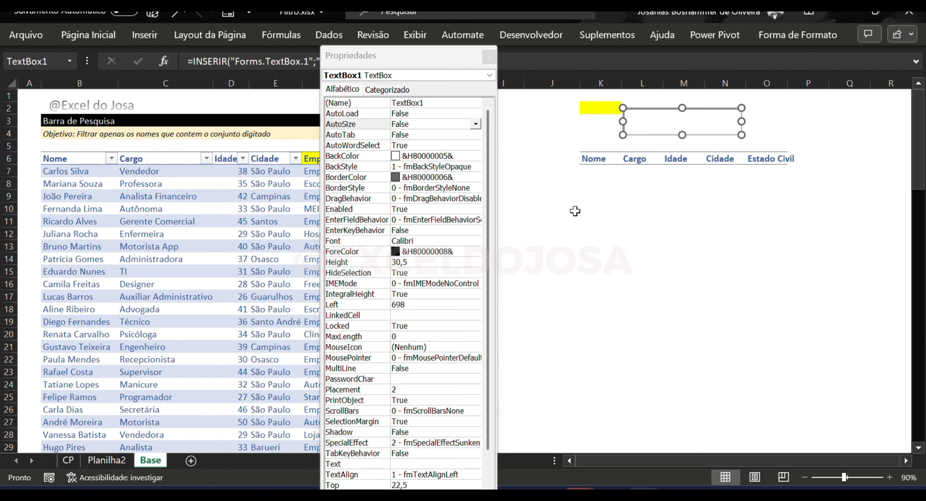
{"action": "left_click", "coordinate": [399, 315]}
{"action": "type", "text": "k2"}
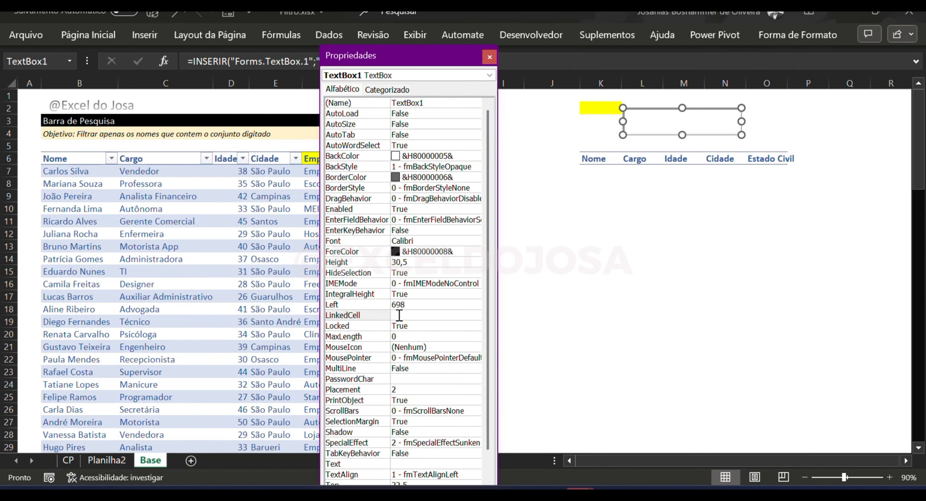
{"action": "left_click", "coordinate": [489, 56]}
{"action": "left_click", "coordinate": [611, 133]}
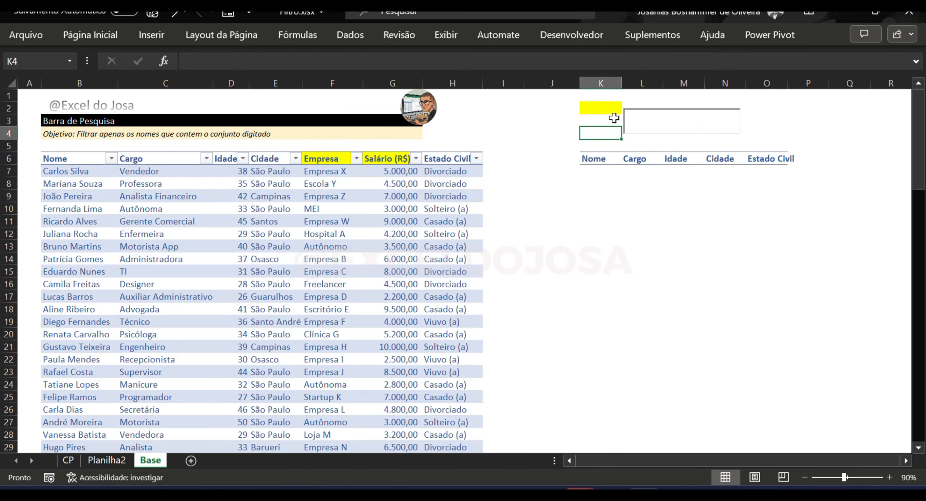
{"action": "left_click", "coordinate": [640, 123]}
{"action": "type", "text": "asd"}
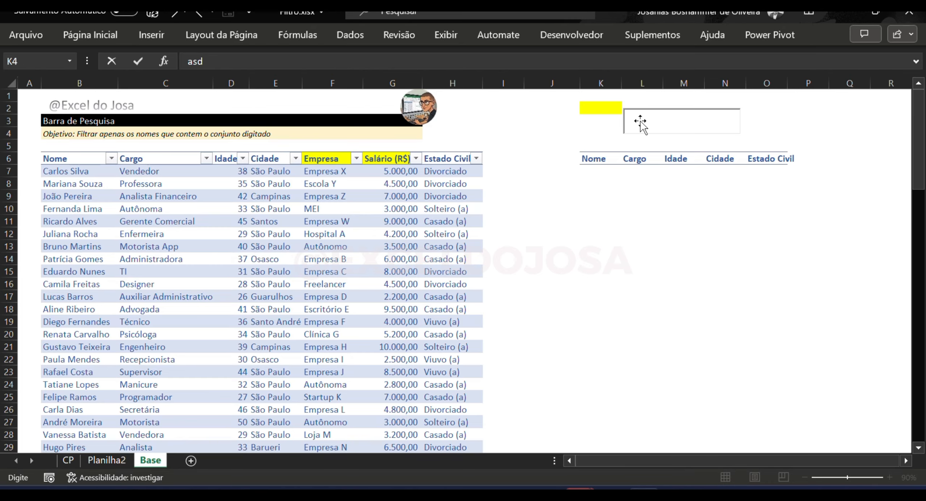
{"action": "left_click", "coordinate": [640, 122]}
{"action": "type", "text": "asdasd"}
{"action": "key", "text": "Escape"}
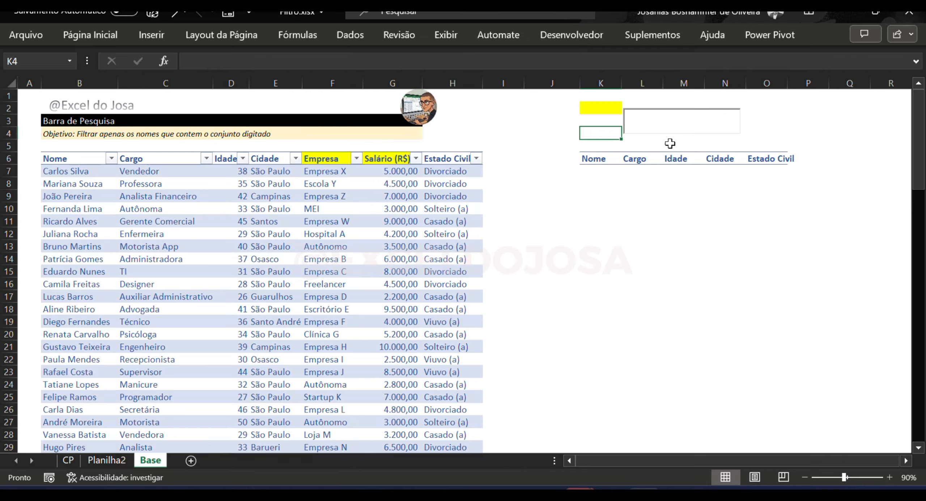
Turn off design mode so the text box accepts typed text.
{"action": "left_click", "coordinate": [667, 128]}
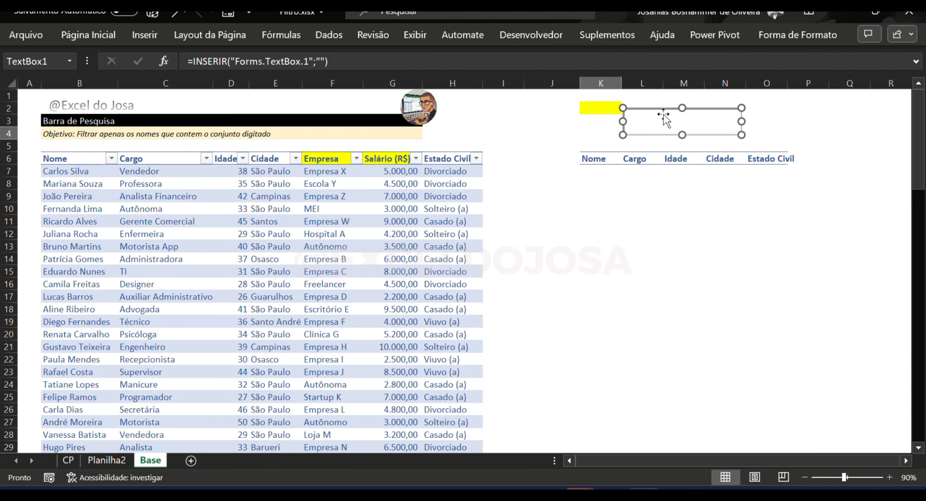
{"action": "left_click", "coordinate": [560, 38]}
{"action": "left_click", "coordinate": [421, 62]}
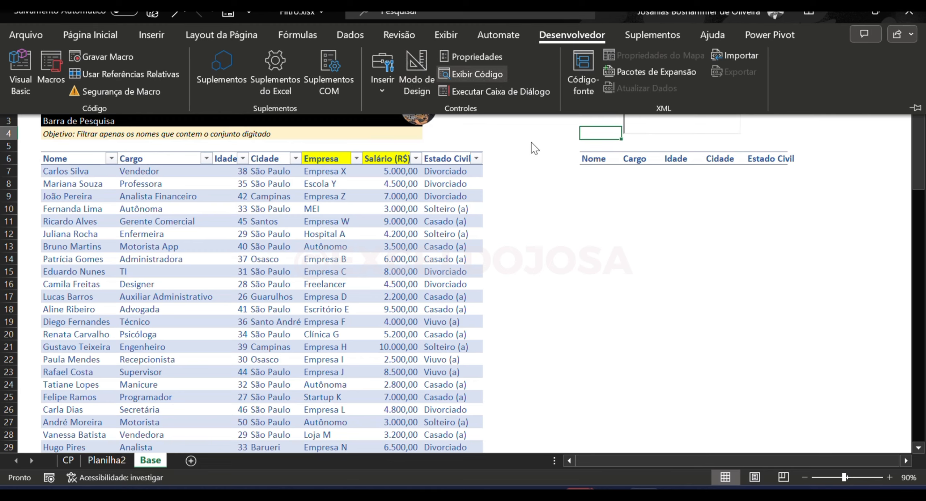
Test the text box's link to K2 by entering "asdasdas", and clear the text again.
{"action": "left_click", "coordinate": [654, 128]}
{"action": "type", "text": "asdasdas"}
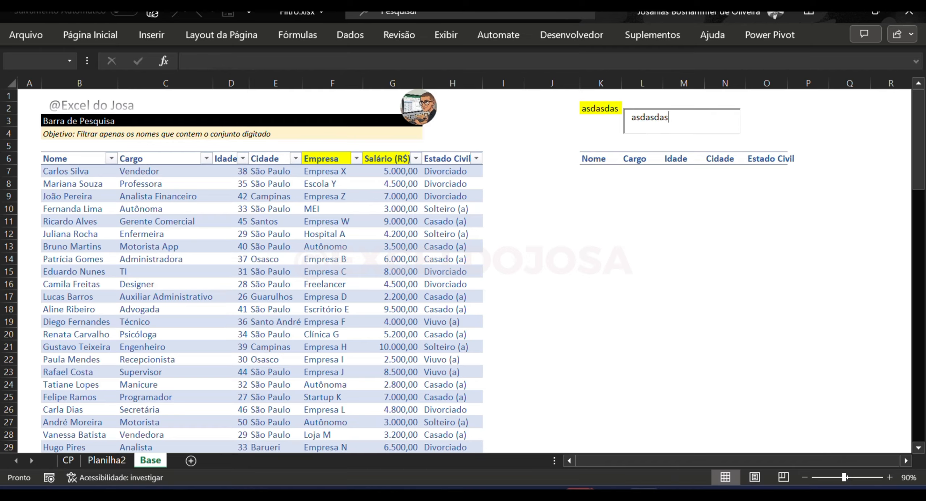
{"action": "left_click", "coordinate": [588, 108]}
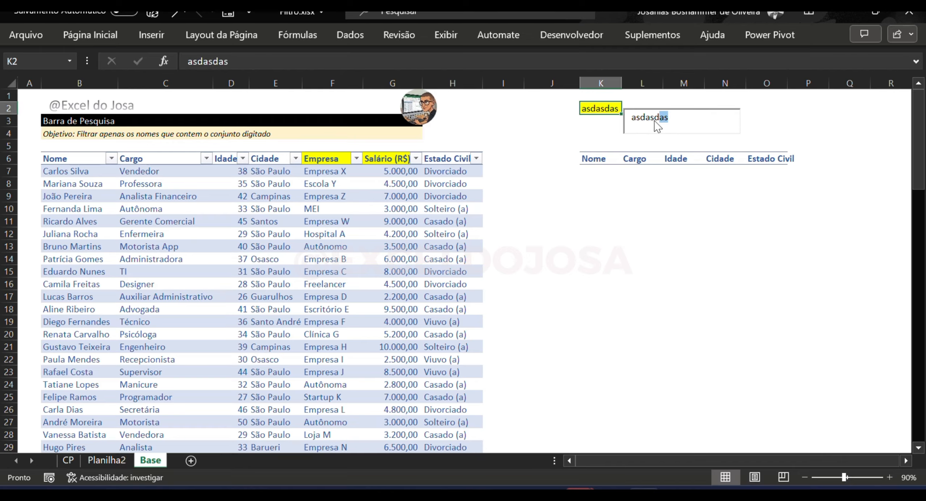
{"action": "double_click", "coordinate": [642, 117]}
{"action": "key", "text": "BackSpace"}
{"action": "left_click", "coordinate": [602, 182]}
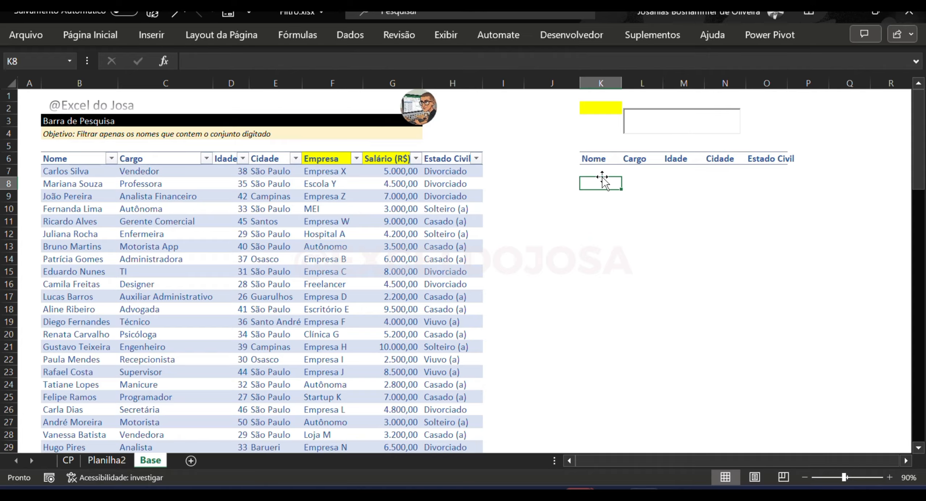
{"action": "type", "text": "=fil"}
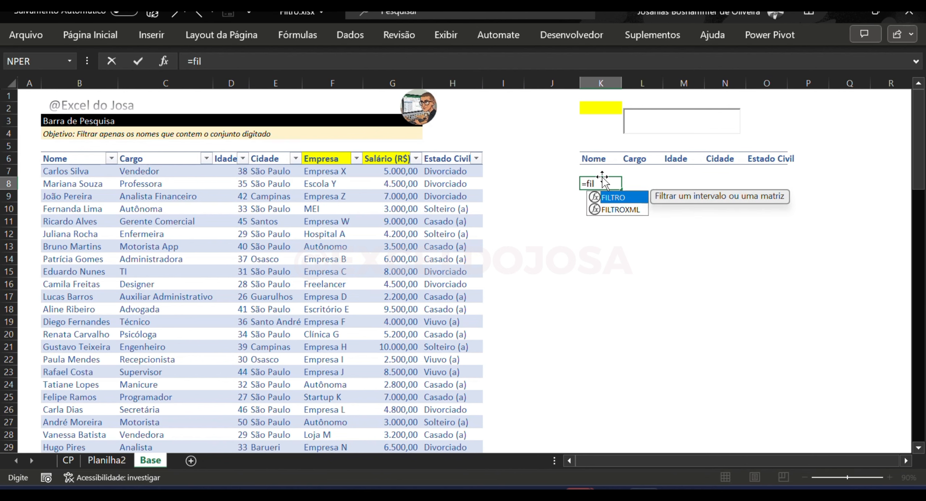
{"action": "key", "text": "Tab"}
{"action": "key", "text": "Left"}
{"action": "key", "text": "ctrl+Left"}
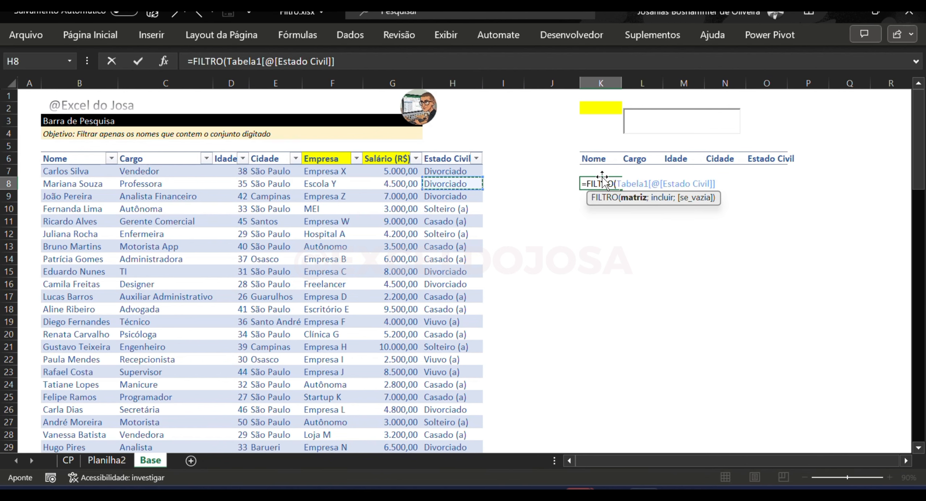
{"action": "key", "text": "ctrl+Left"}
{"action": "key", "text": "Up"}
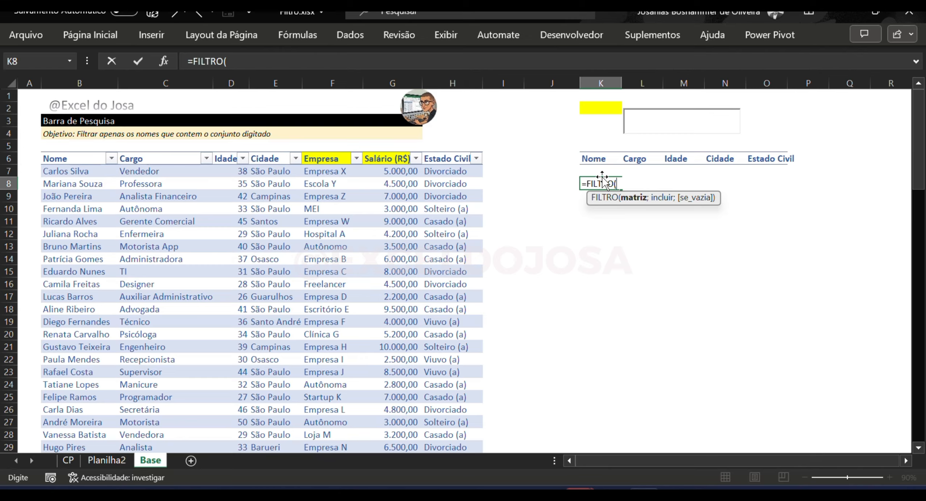
{"action": "key", "text": "Escape"}
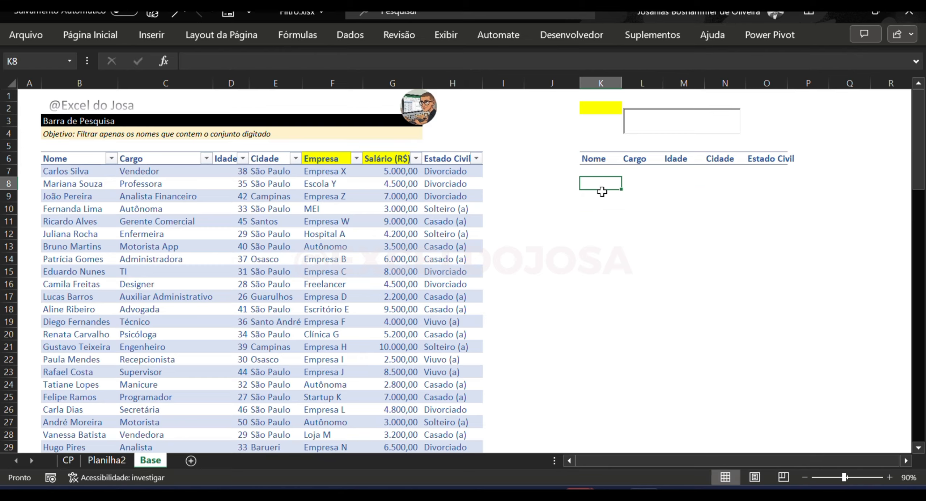
Rename the data table as dados.
{"action": "left_click", "coordinate": [352, 225]}
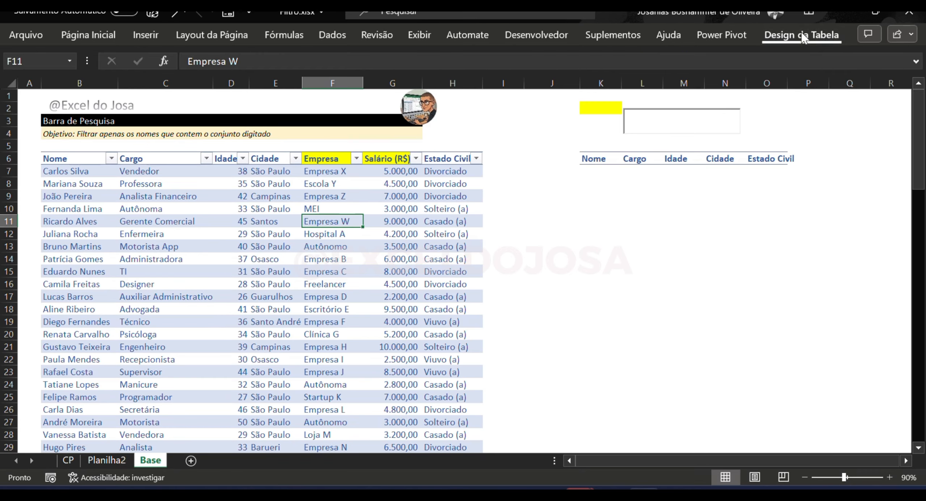
{"action": "left_click", "coordinate": [801, 35]}
{"action": "left_click_drag", "start_coordinate": [33, 75], "coordinate": [1, 82]}
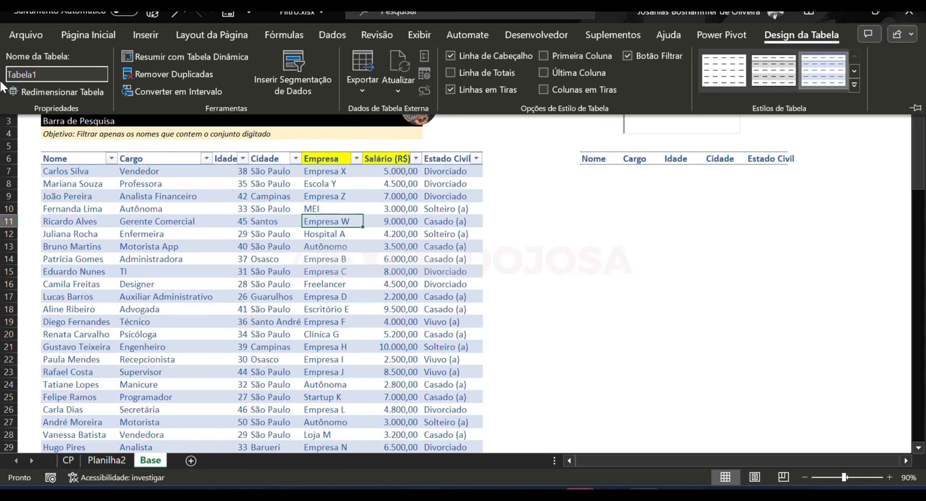
{"action": "type", "text": "dados"}
{"action": "key", "text": "Return"}
Begin a FILTRO formula in cell K8 with the table dados as the array to filter.
{"action": "left_click", "coordinate": [619, 183]}
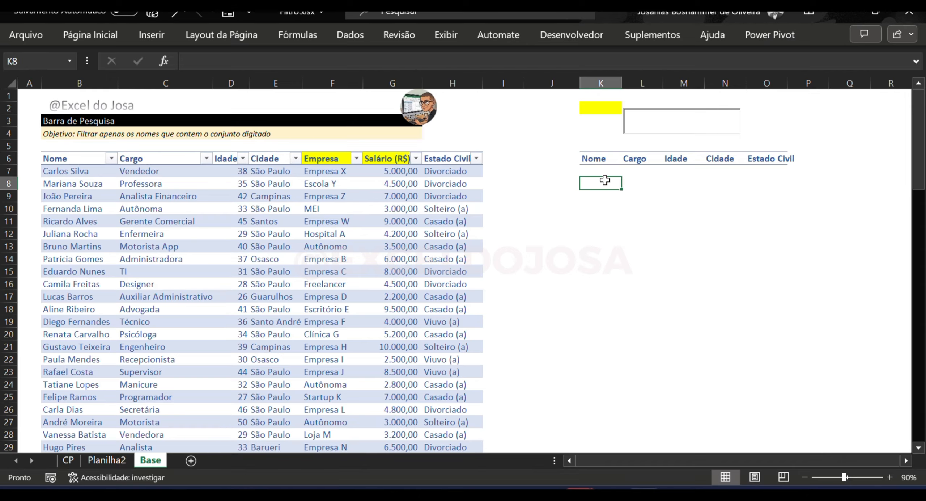
{"action": "type", "text": "=fil"}
{"action": "key", "text": "Tab"}
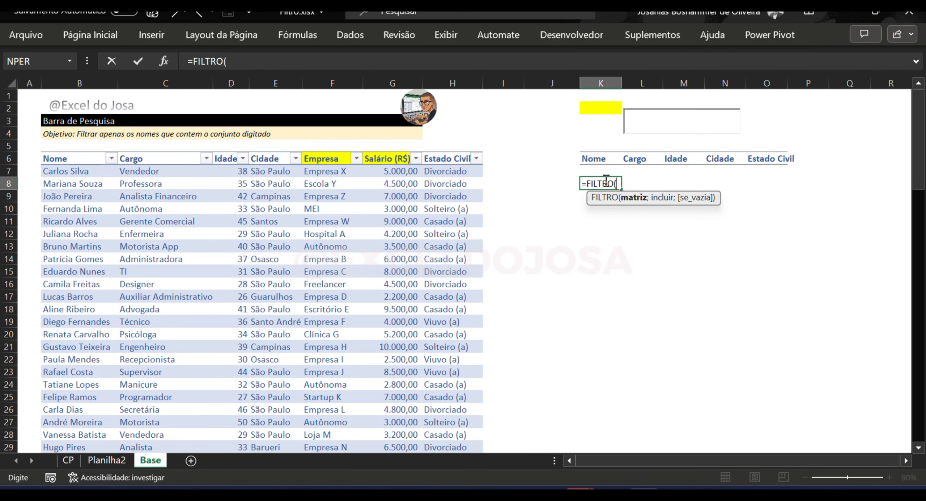
{"action": "type", "text": "dados"}
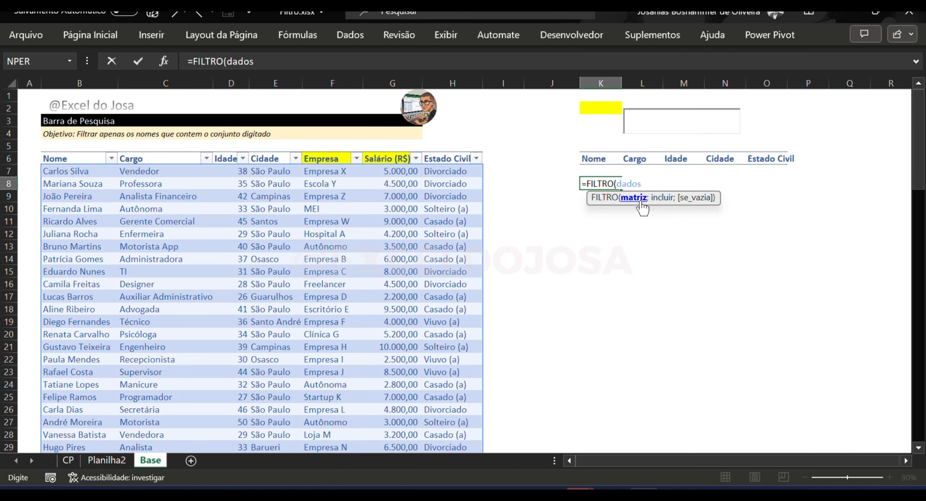
{"action": "type", "text": ";"}
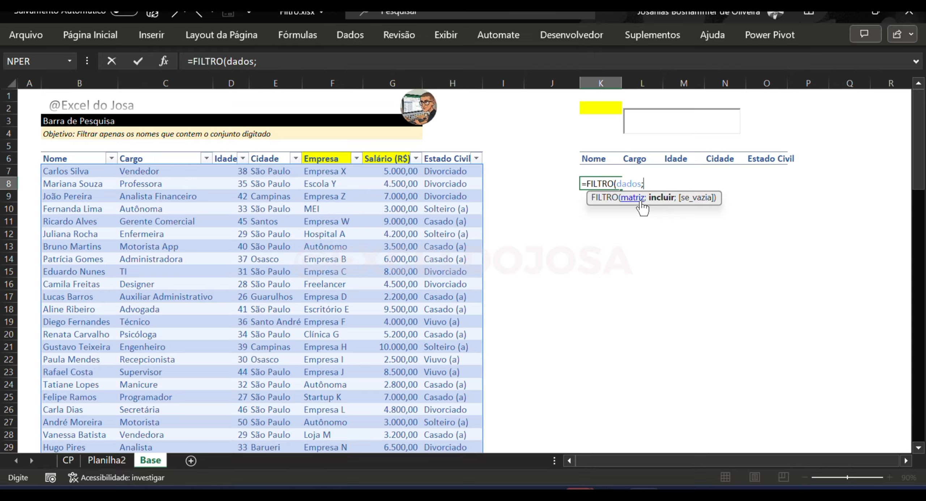
Set the formula's include condition to dados[Nome]=K2.
{"action": "type", "text": "dados[nm"}
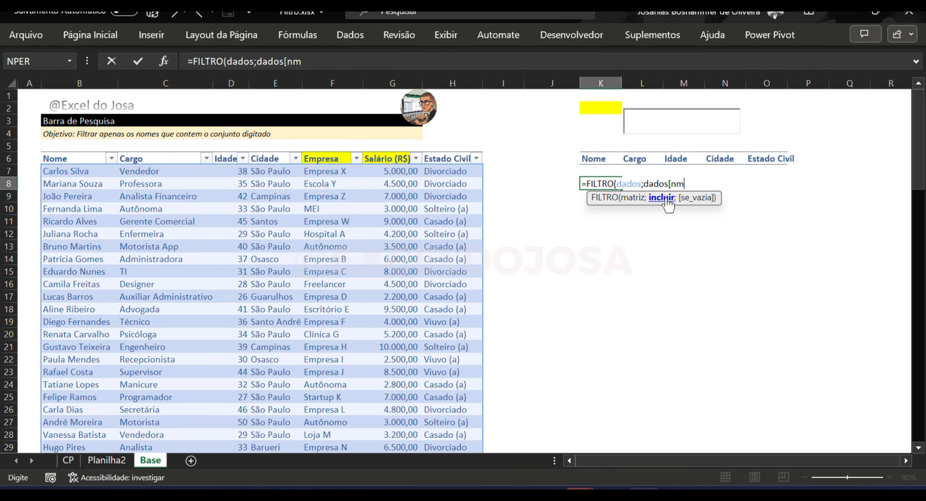
{"action": "key", "text": "BackSpace"}
{"action": "key", "text": "Tab"}
{"action": "type", "text": "]="}
{"action": "left_click", "coordinate": [600, 108]}
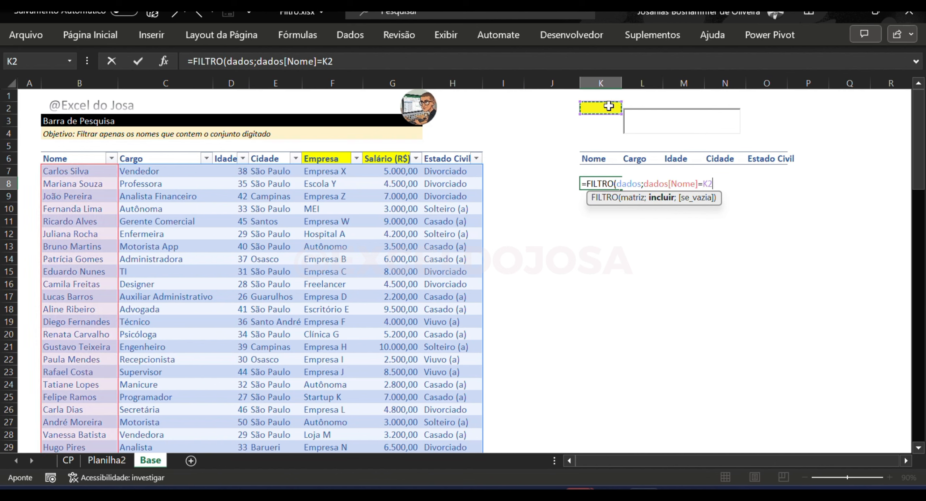
Add "Não encontrado" as the FILTRO formula's if-empty result and enter the formula in K8.
{"action": "type", "text": ";"}
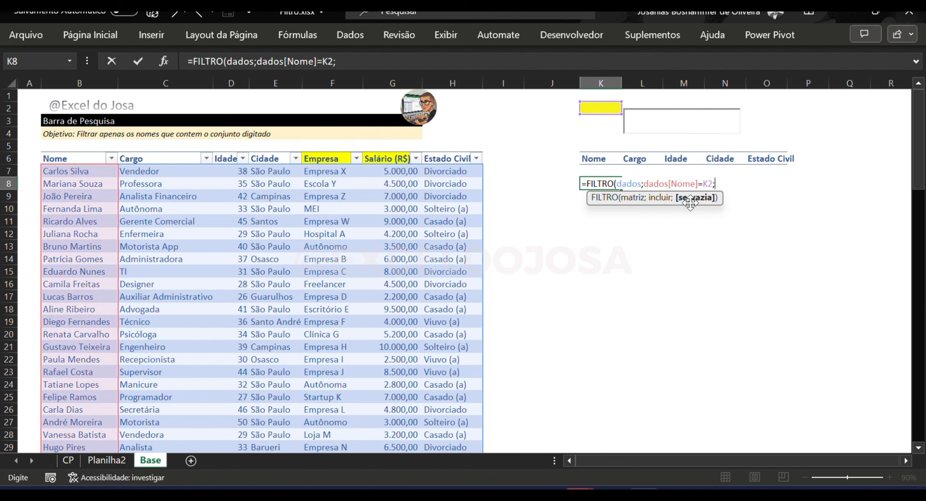
{"action": "type", "text": "\"Não encontrado\""}
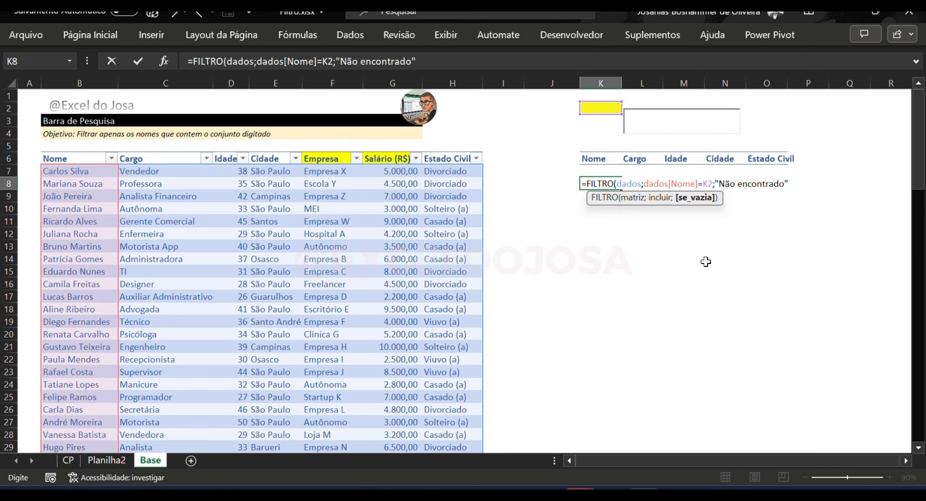
{"action": "key", "text": "ctrl+Return"}
{"action": "key", "text": "F2"}
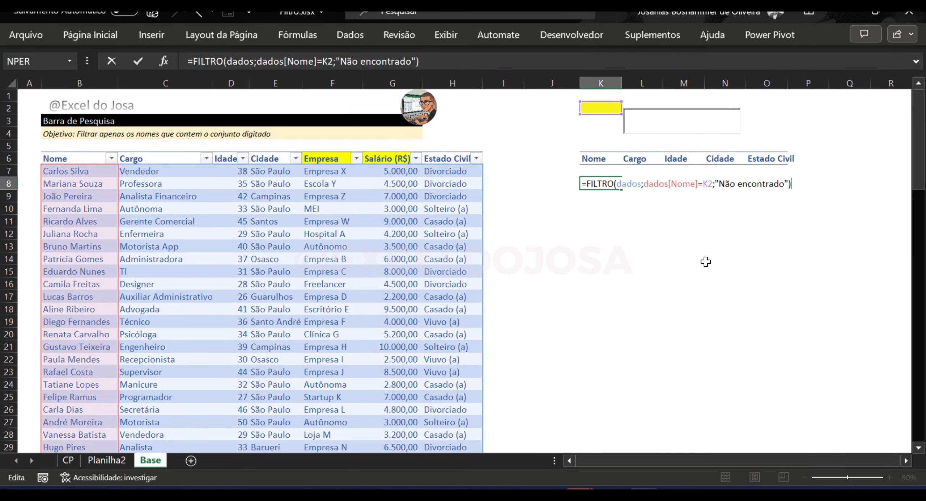
{"action": "key", "text": "Return"}
{"action": "key", "text": "Up"}
{"action": "key", "text": "F2"}
{"action": "key", "text": "Return"}
Enter only the first name of the person listed in B8 into the search cell K2.
{"action": "key", "text": "Up"}
{"action": "key", "text": "Up"}
{"action": "key", "text": "Up"}
{"action": "key", "text": "Up"}
{"action": "key", "text": "Up"}
{"action": "key", "text": "Up"}
{"action": "key", "text": "Up"}
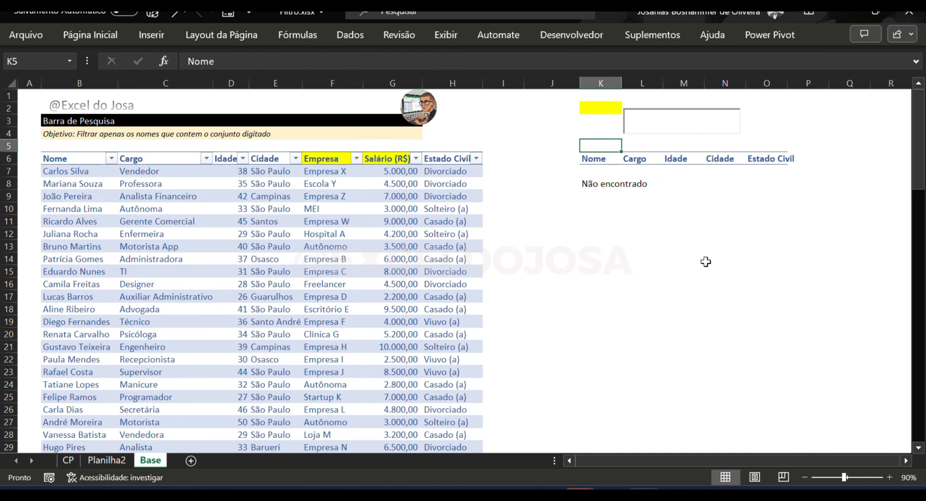
{"action": "key", "text": "F2"}
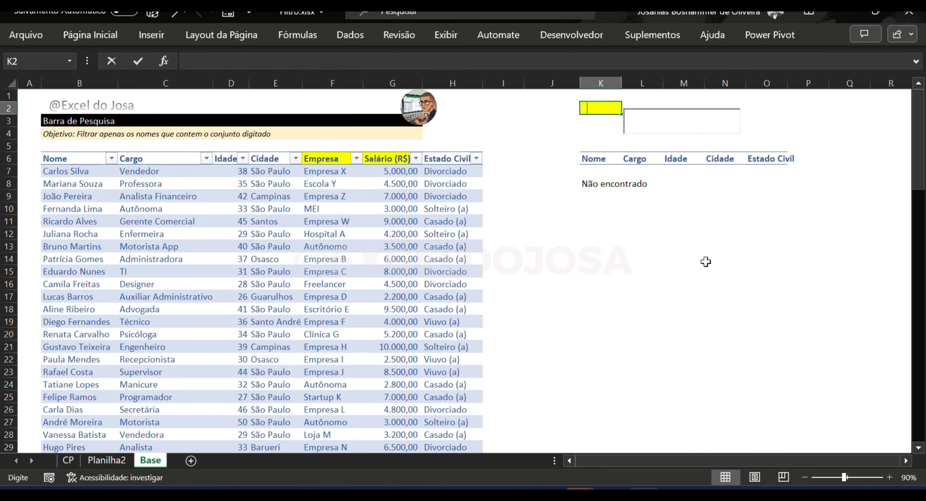
{"action": "type", "text": "Mariana"}
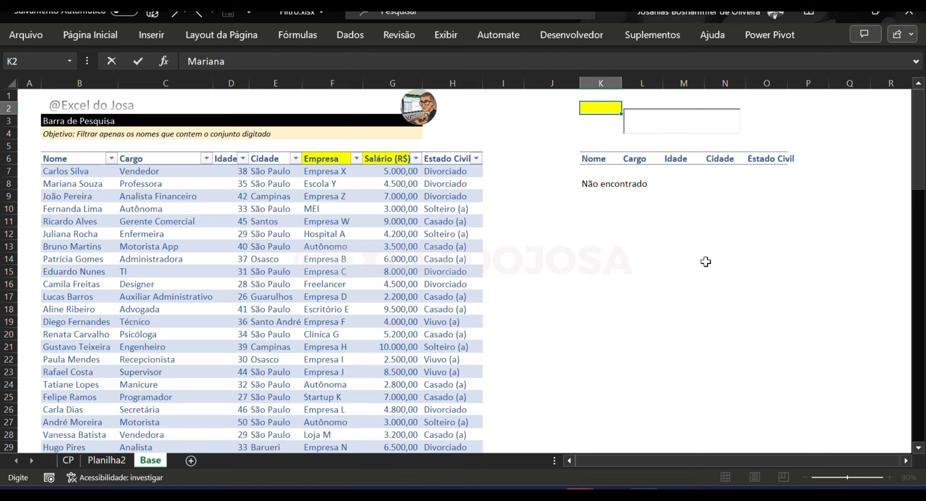
{"action": "key", "text": "Return"}
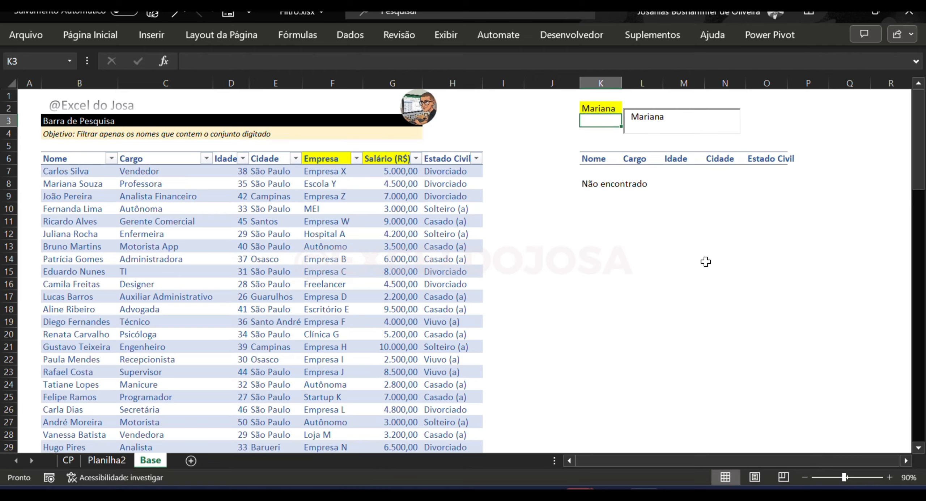
Examine the FILTRO formula and its result in K8 for the name entered in K2.
{"action": "key", "text": "Up"}
{"action": "key", "text": "Down"}
{"action": "key", "text": "Down"}
{"action": "key", "text": "Down"}
{"action": "key", "text": "Down"}
{"action": "key", "text": "Down"}
{"action": "key", "text": "Down"}
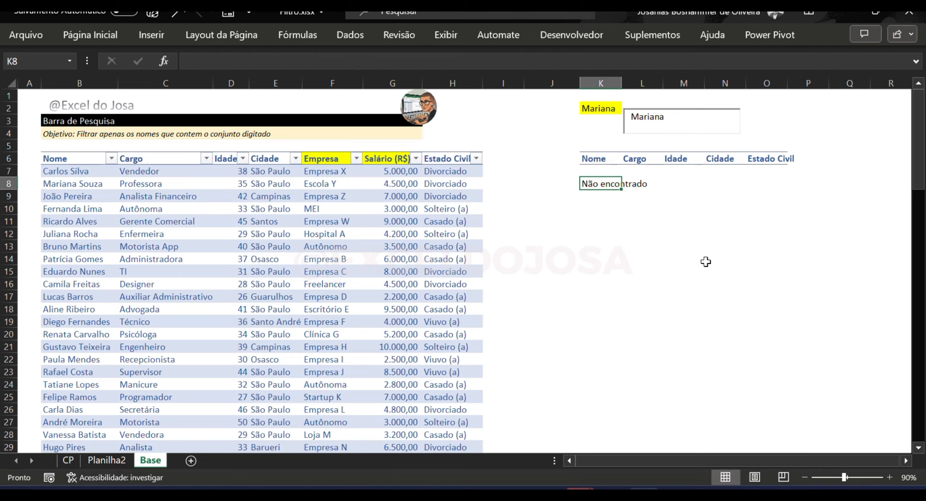
{"action": "key", "text": "F2"}
{"action": "key", "text": "Escape"}
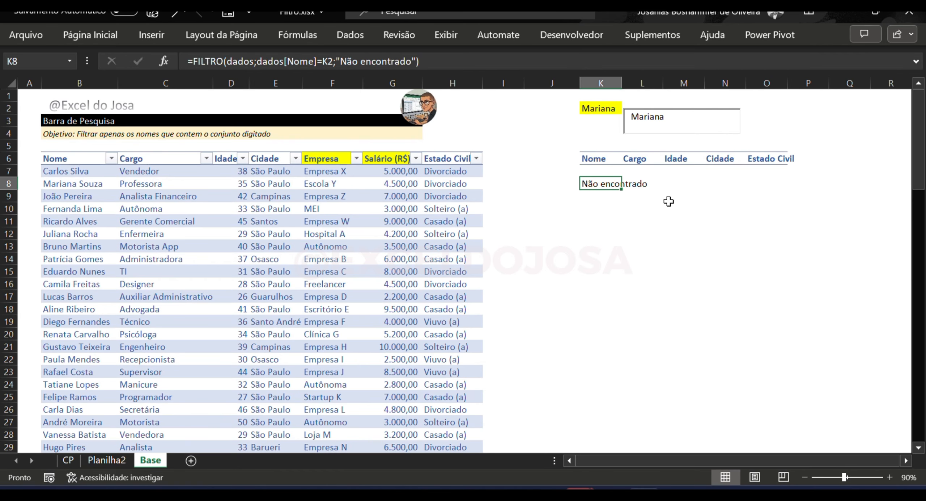
Re-enter the same first name in the search text box and compare K8's result with the full name in B8.
{"action": "left_click", "coordinate": [648, 116]}
{"action": "type", "text": "Mariana"}
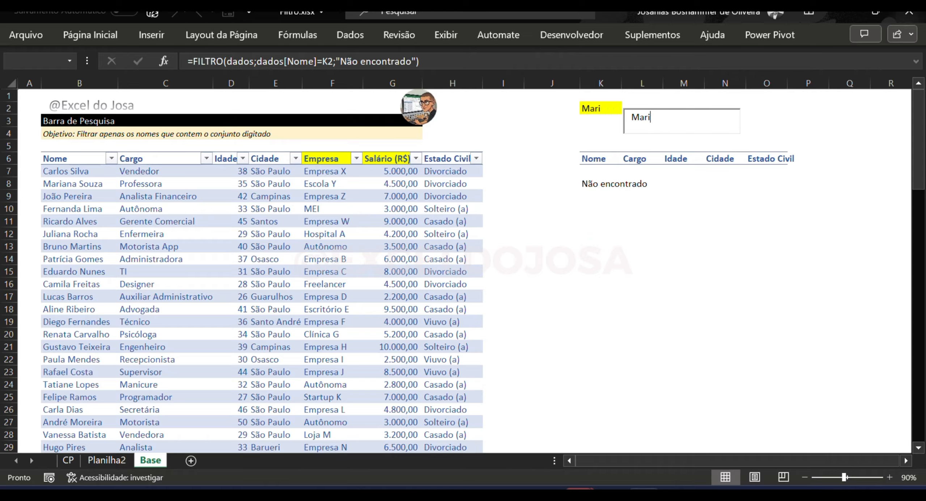
{"action": "left_click", "coordinate": [590, 189]}
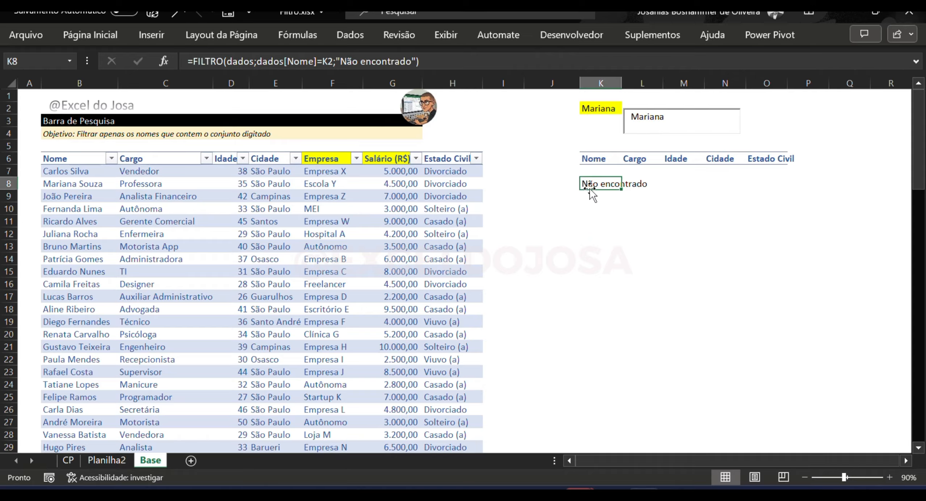
{"action": "left_click", "coordinate": [77, 184]}
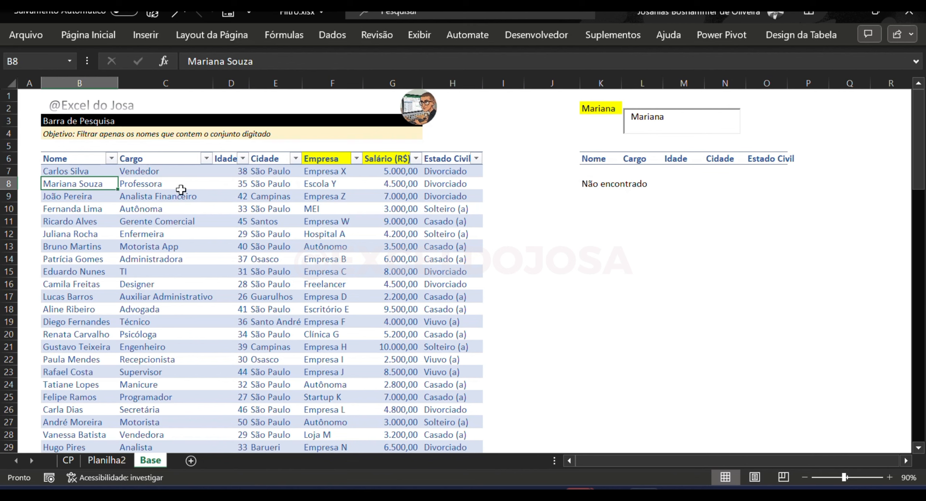
{"action": "left_click", "coordinate": [590, 197]}
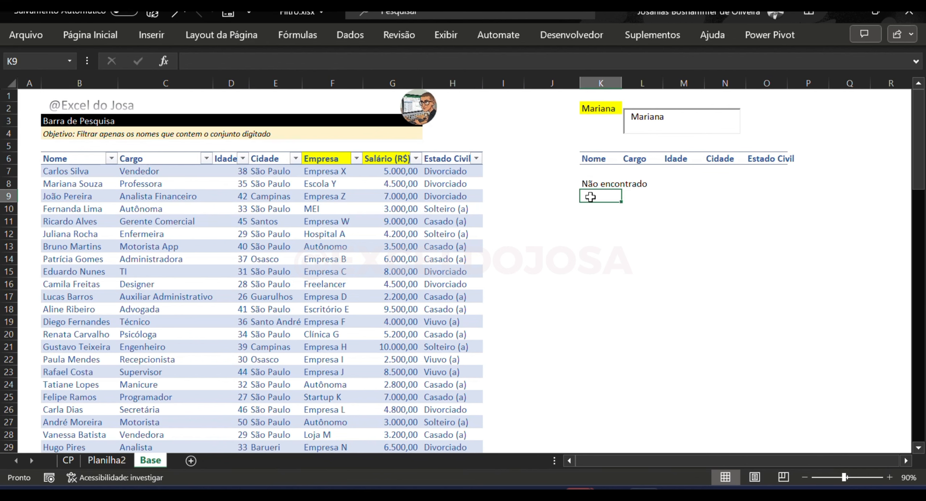
{"action": "key", "text": "Up"}
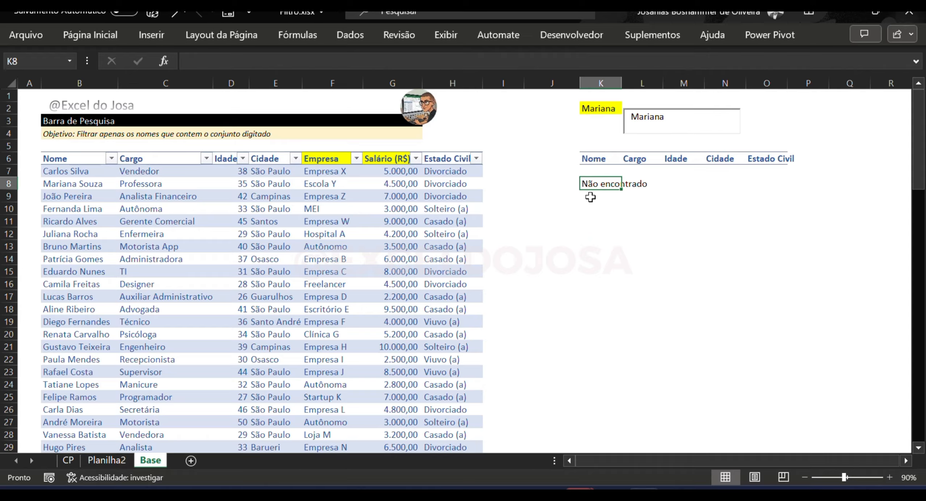
Begin a PROCURAR formula in J7 with K2 as the text to find.
{"action": "key", "text": "Up"}
{"action": "key", "text": "Up"}
{"action": "key", "text": "Left"}
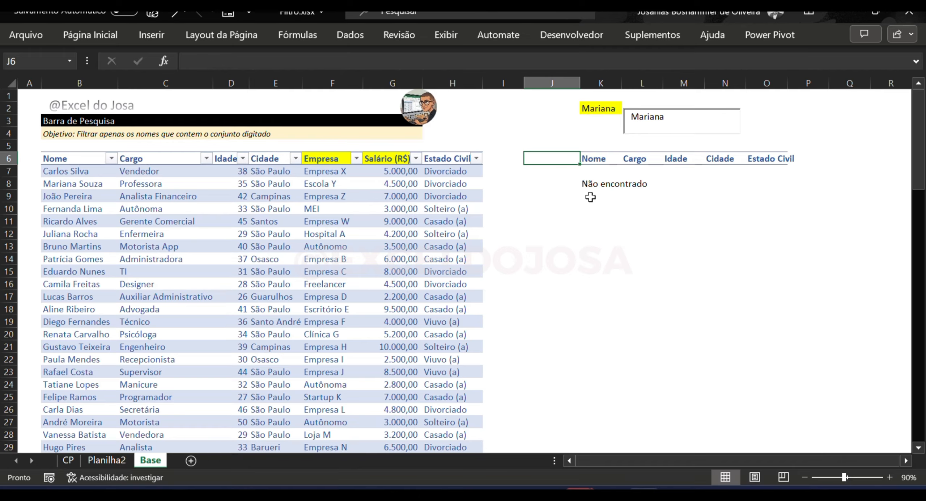
{"action": "key", "text": "Down"}
{"action": "type", "text": "=procu"}
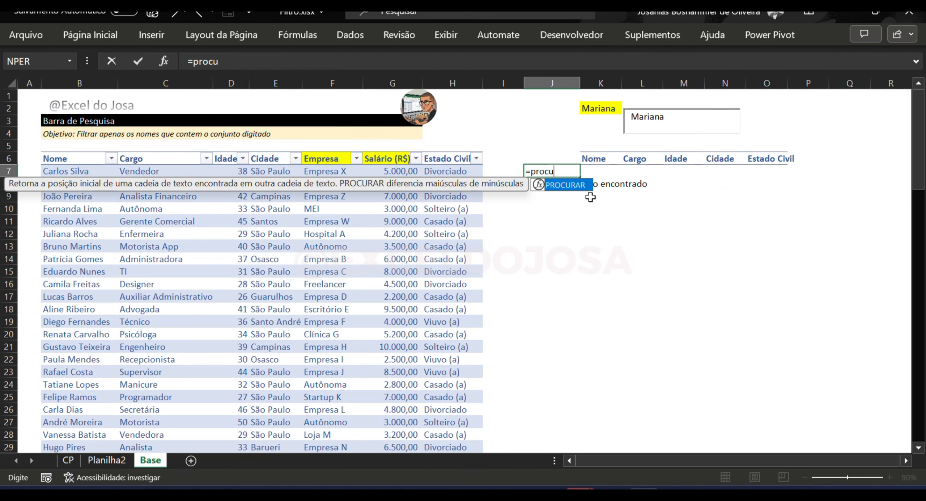
{"action": "key", "text": "Tab"}
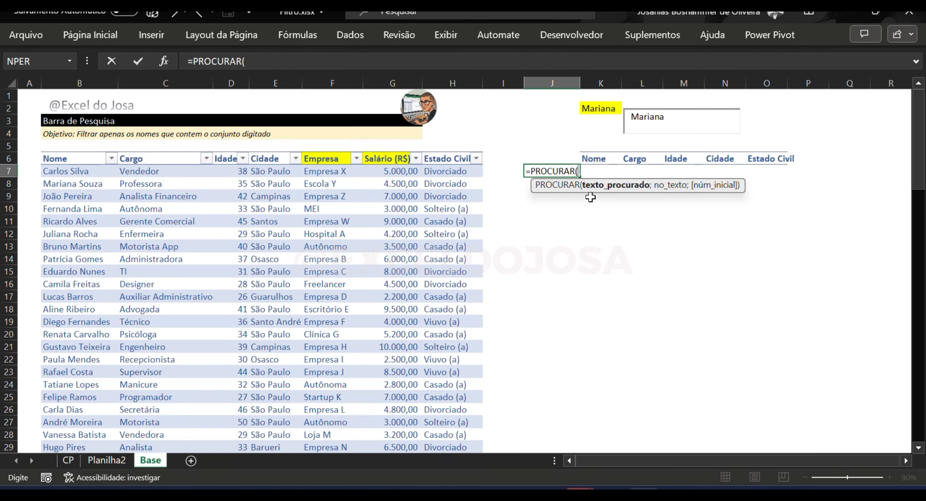
{"action": "key", "text": "Right"}
{"action": "key", "text": "Up"}
{"action": "key", "text": "Up"}
{"action": "key", "text": "Up"}
{"action": "key", "text": "Up"}
{"action": "key", "text": "Up"}
{"action": "type", "text": ";"}
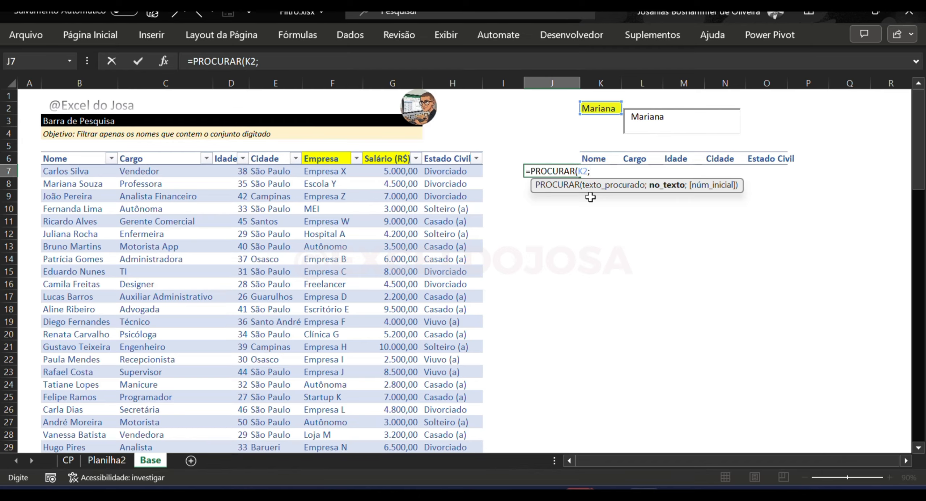
Complete J7's formula with dados[Nome] as the text to search within.
{"action": "type", "text": "dados[n"}
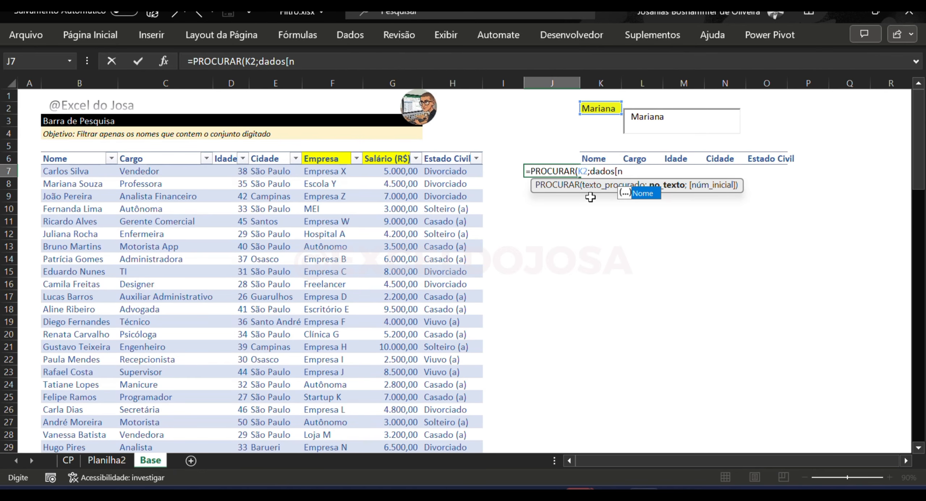
{"action": "key", "text": "Tab"}
{"action": "type", "text": "])"}
{"action": "key", "text": "Return"}
{"action": "key", "text": "Up"}
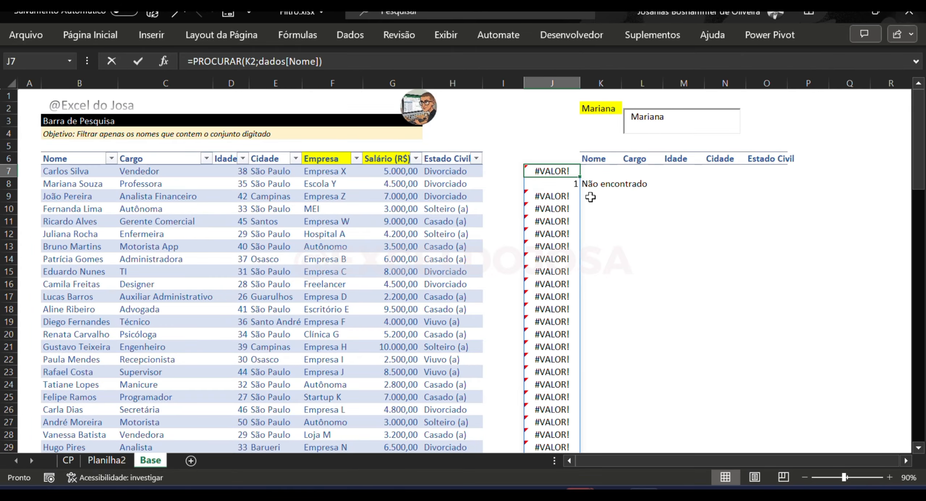
Examine the PROCURAR results spilled down column J from J7.
{"action": "key", "text": "F2"}
{"action": "key", "text": "Escape"}
{"action": "key", "text": "ctrl+shift+Down"}
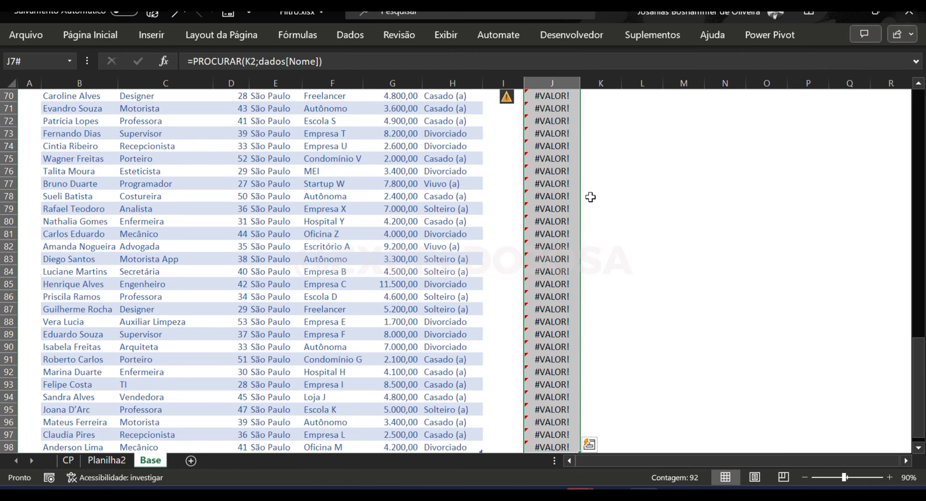
{"action": "key", "text": "Up"}
{"action": "key", "text": "Up"}
{"action": "key", "text": "Down"}
{"action": "key", "text": "Down"}
{"action": "key", "text": "F2"}
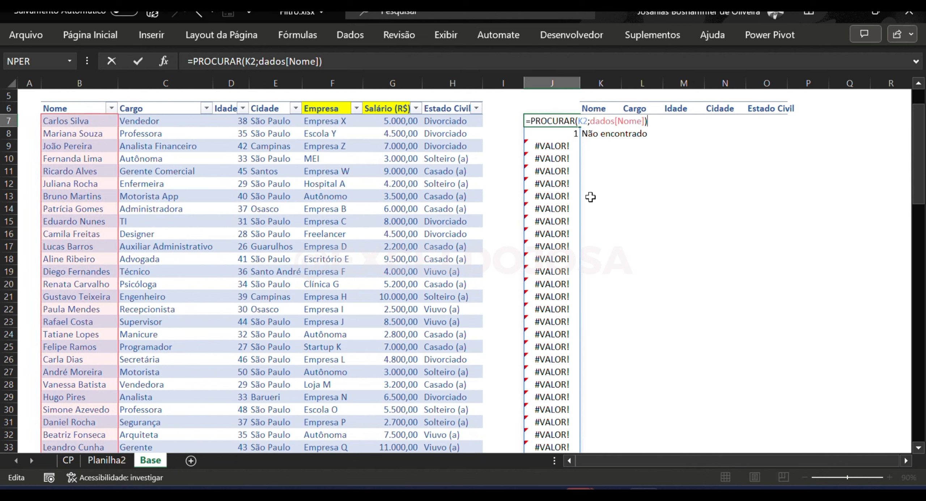
{"action": "key", "text": "Return"}
{"action": "key", "text": "Up"}
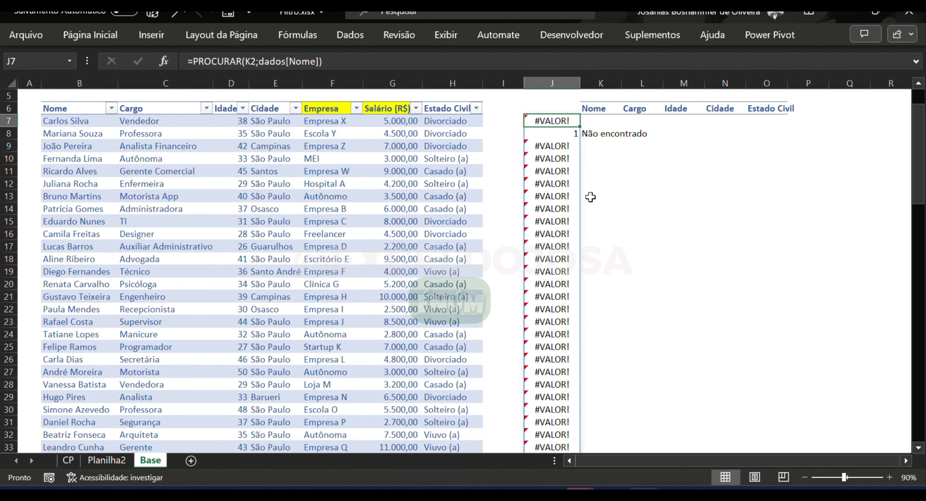
Wrap J7's formula in ÉNÚM so it reads =ÉNÚM(PROCURAR(K2;dados[Nome])).
{"action": "key", "text": "F2"}
{"action": "key", "text": "Home"}
{"action": "key", "text": "Right"}
{"action": "type", "text": "én"}
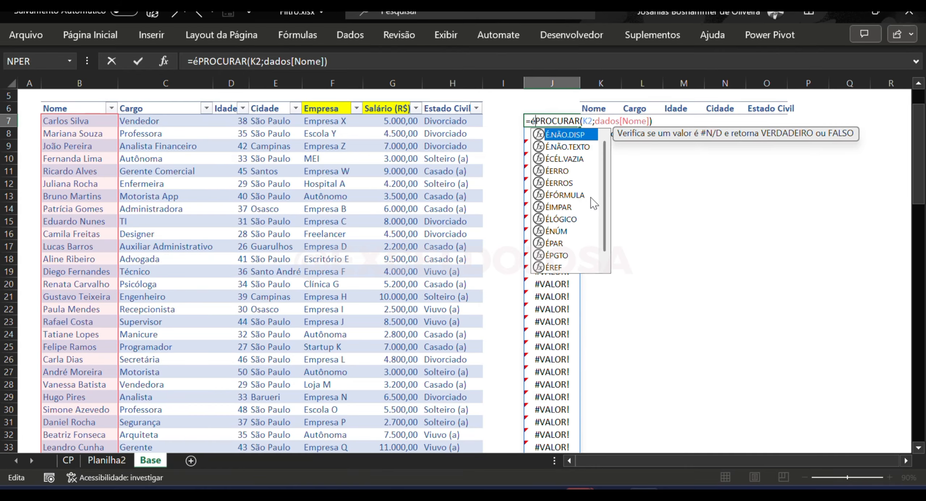
{"action": "key", "text": "Tab"}
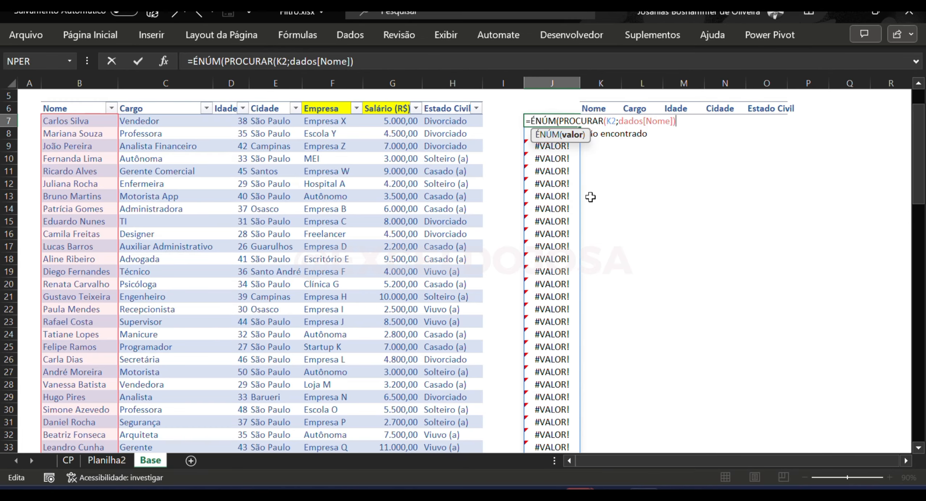
{"action": "type", "text": ")"}
{"action": "key", "text": "ctrl+Return"}
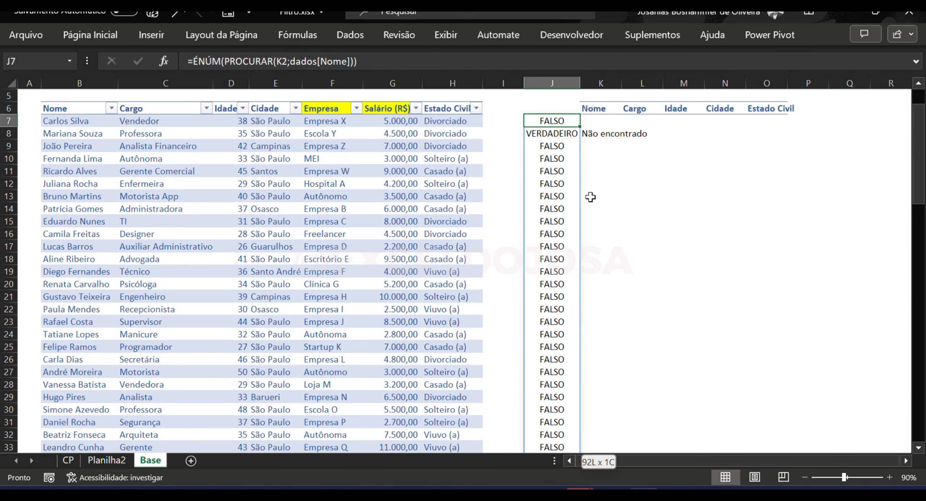
Review the ÉNÚM results in column J against the search term in K2 and the text box.
{"action": "key", "text": "ctrl+Up"}
{"action": "key", "text": "Down"}
{"action": "key", "text": "Down"}
{"action": "key", "text": "Down"}
{"action": "key", "text": "Down"}
{"action": "key", "text": "Down"}
{"action": "key", "text": "Down"}
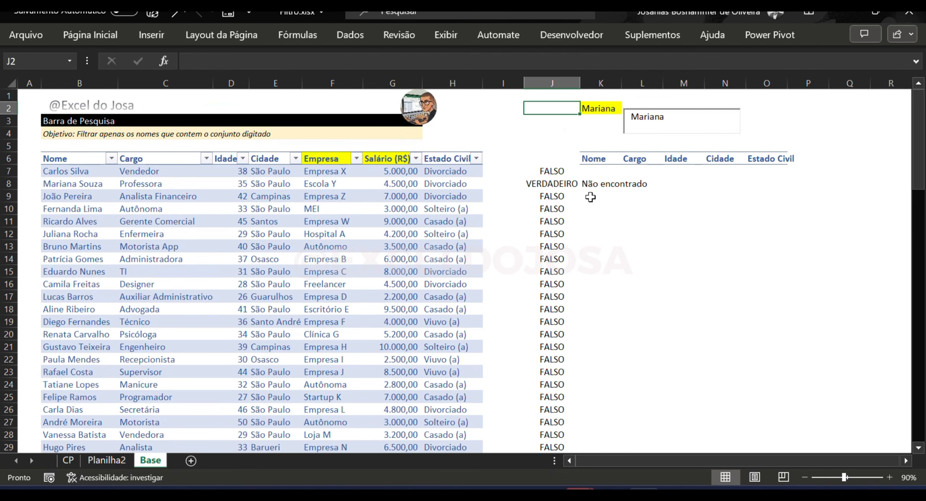
{"action": "key", "text": "F2"}
{"action": "key", "text": "Escape"}
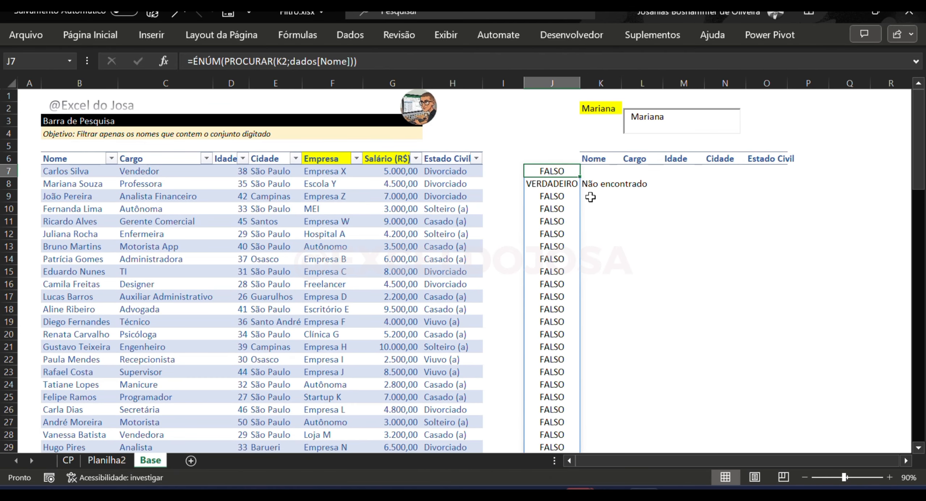
{"action": "key", "text": "Right"}
{"action": "key", "text": "Up"}
{"action": "key", "text": "Up"}
{"action": "key", "text": "Up"}
{"action": "key", "text": "Right"}
{"action": "key", "text": "Up"}
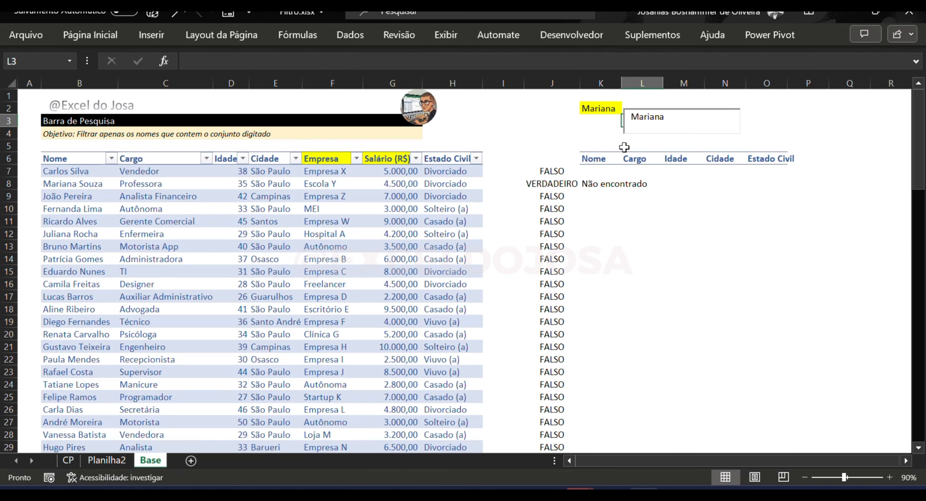
Search the text box for Car and compare the VERDADEIRO cells in column J with the matching names in column B.
{"action": "left_click_drag", "start_coordinate": [672, 116], "coordinate": [616, 121]}
{"action": "type", "text": "Car"}
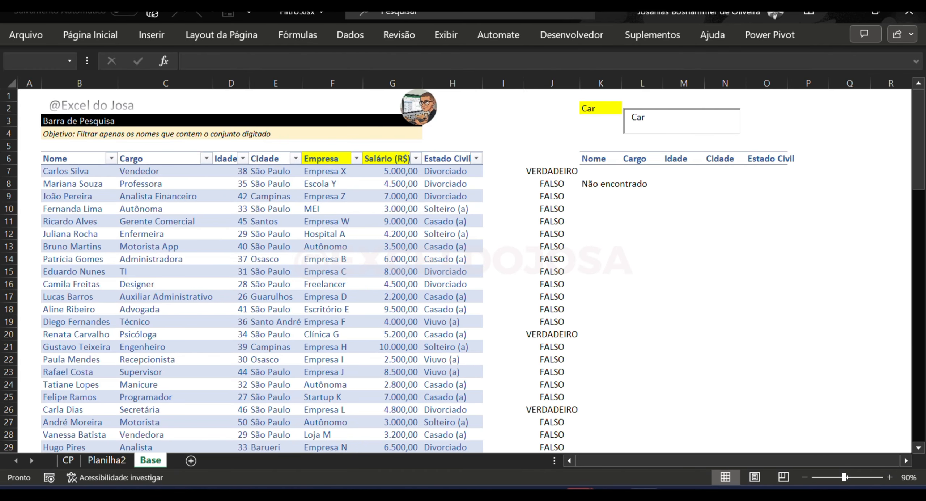
{"action": "left_click", "coordinate": [542, 172]}
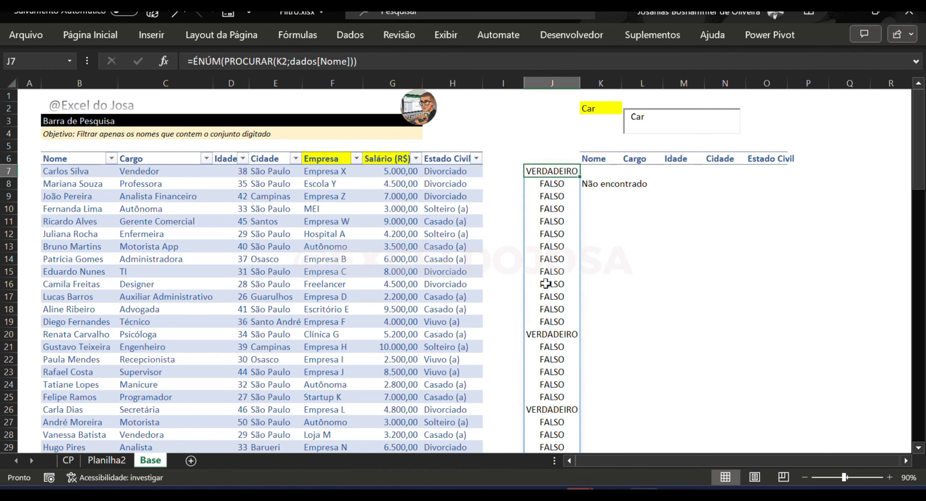
{"action": "left_click", "coordinate": [534, 334], "text": "ctrl"}
{"action": "left_click", "coordinate": [549, 409], "text": "ctrl"}
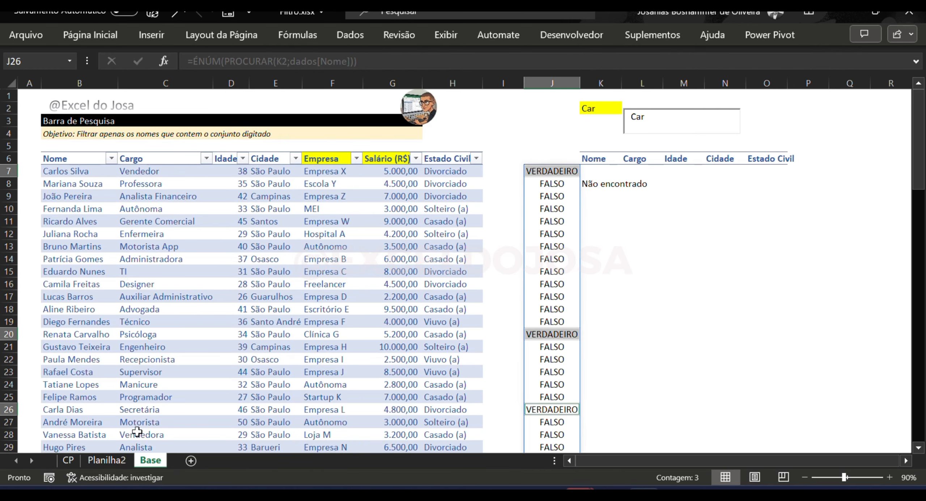
{"action": "left_click", "coordinate": [84, 408]}
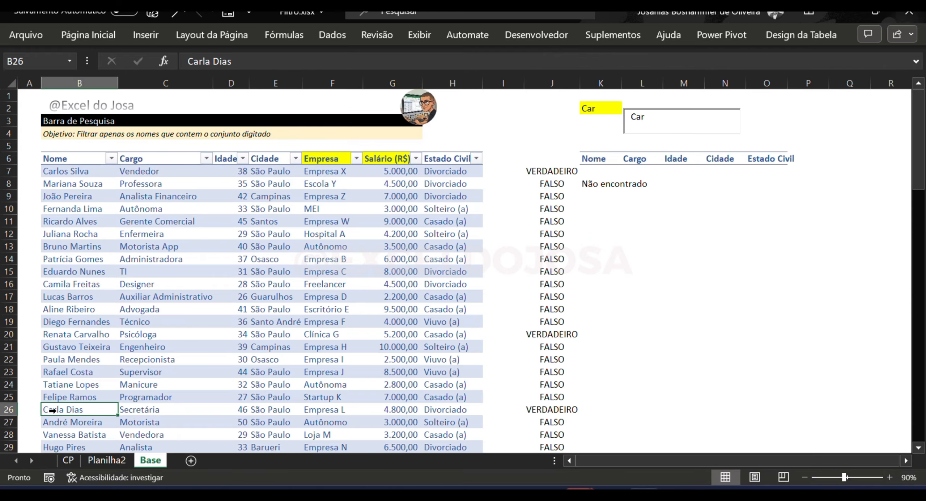
{"action": "left_click", "coordinate": [551, 334]}
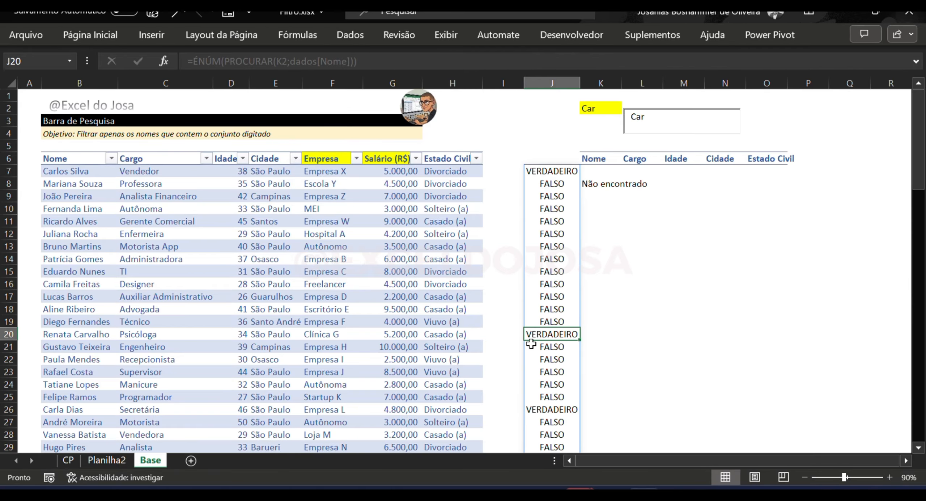
{"action": "left_click", "coordinate": [60, 336]}
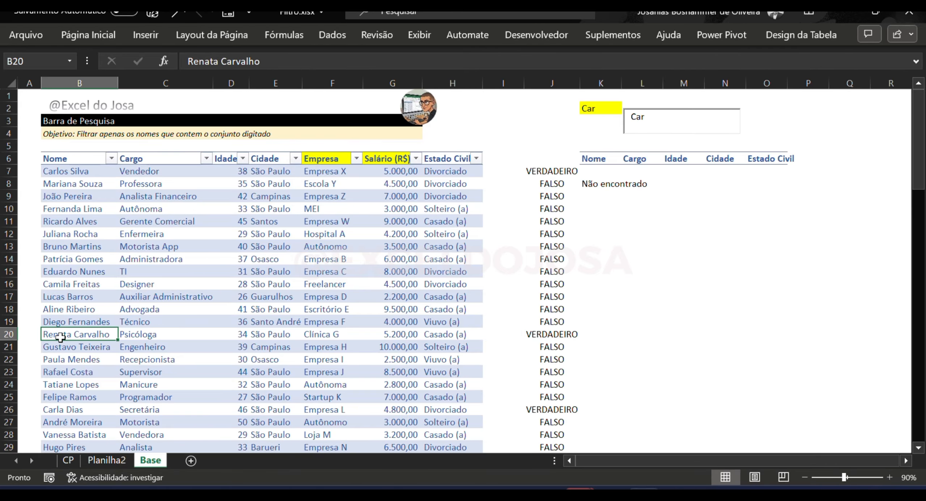
{"action": "left_click", "coordinate": [86, 167]}
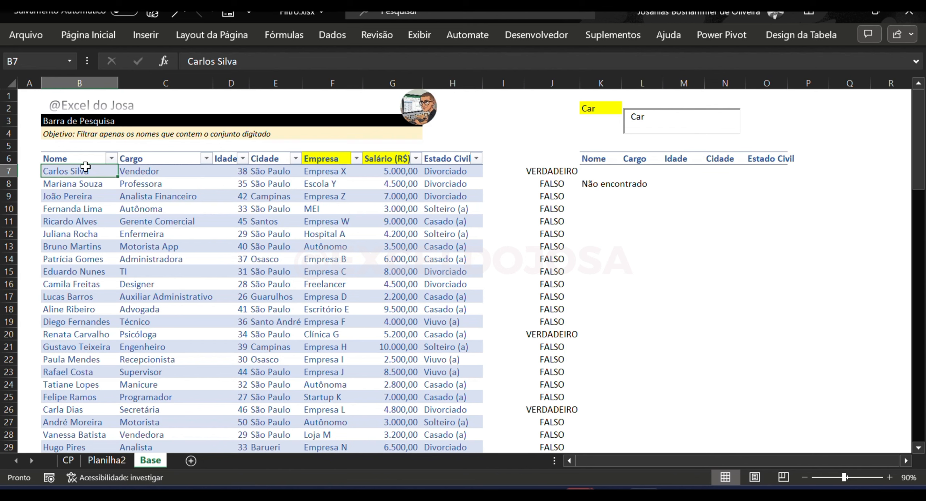
Preview the array of values returned by J7's =ÉNÚM(PROCURAR(K2;dados[Nome])) formula.
{"action": "left_click", "coordinate": [551, 171]}
{"action": "double_click", "coordinate": [559, 172]}
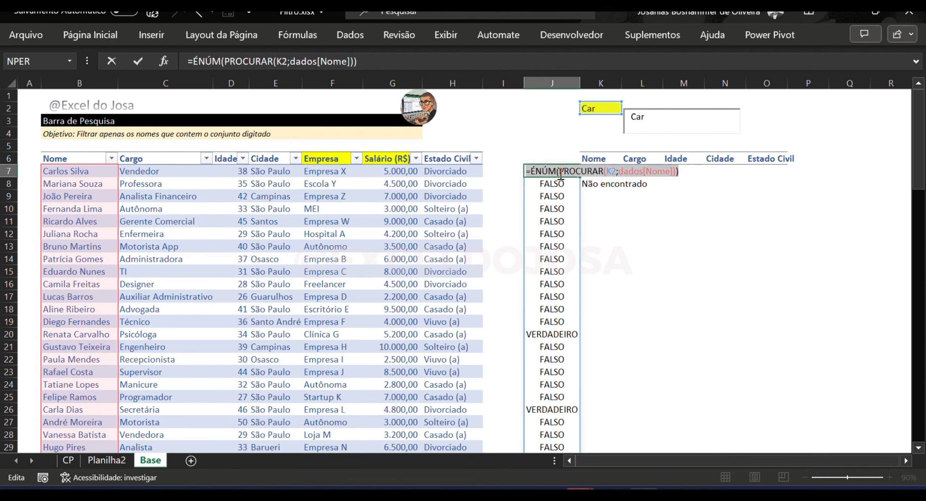
{"action": "key", "text": "shift+Right"}
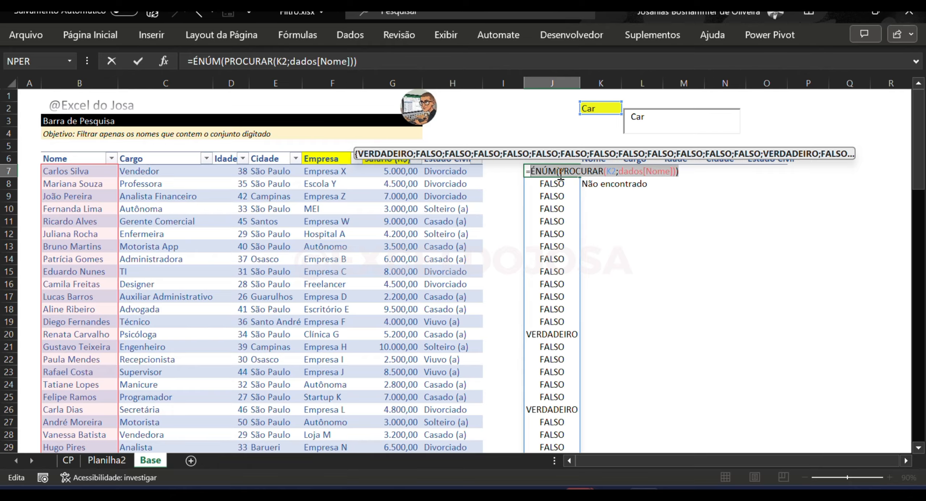
{"action": "key", "text": "Return"}
Examine the dados[Nome]=K2 condition in K8's FILTRO formula and clear the helper formula from J7.
{"action": "key", "text": "Right"}
{"action": "key", "text": "F2"}
{"action": "key", "text": "Left"}
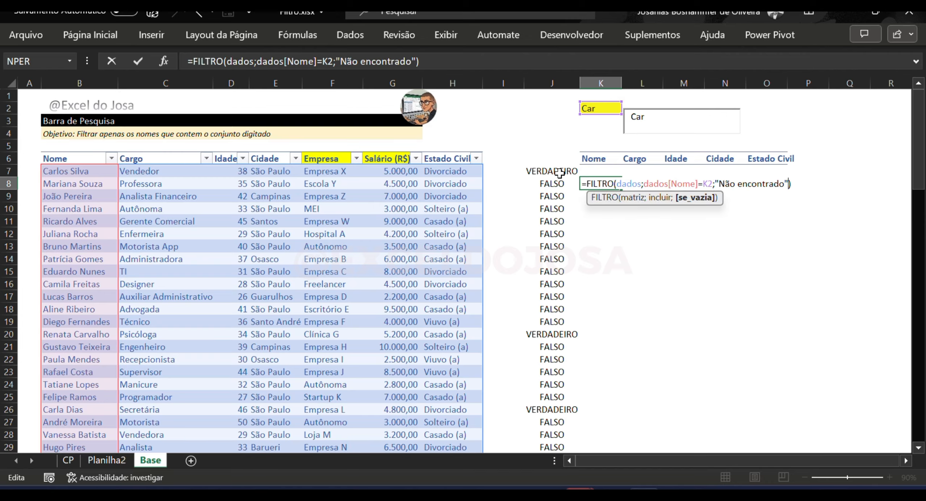
{"action": "key", "text": "Left"}
{"action": "key", "text": "Left"}
{"action": "key", "text": "Left"}
{"action": "key", "text": "Left"}
{"action": "key", "text": "Left"}
{"action": "key", "text": "Left"}
{"action": "key", "text": "Left"}
{"action": "key", "text": "Left"}
{"action": "key", "text": "Left"}
{"action": "key", "text": "Left"}
{"action": "key", "text": "Left"}
{"action": "key", "text": "Left"}
{"action": "key", "text": "Left"}
{"action": "key", "text": "Left"}
{"action": "key", "text": "Left"}
{"action": "key", "text": "Left"}
{"action": "key", "text": "Left"}
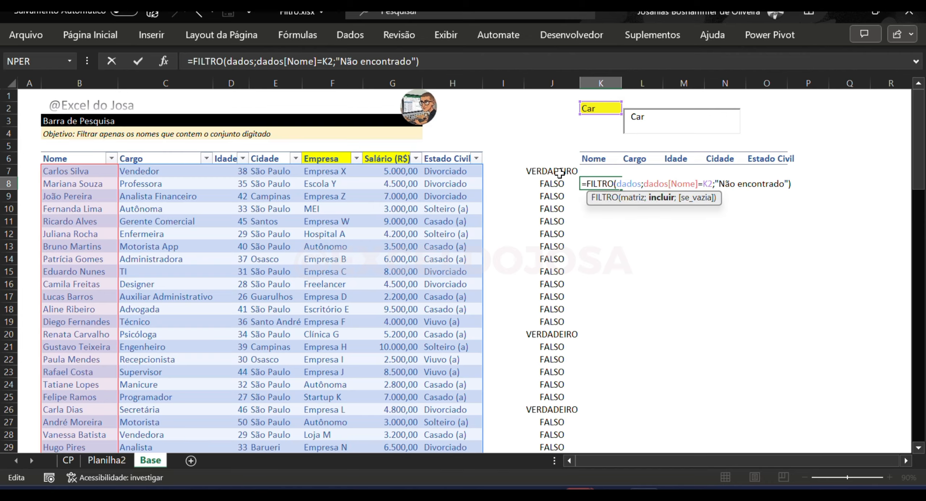
{"action": "key", "text": "shift+Left"}
{"action": "key", "text": "shift+Left"}
{"action": "key", "text": "shift+Left"}
{"action": "key", "text": "shift+Left"}
{"action": "key", "text": "shift+Left"}
{"action": "key", "text": "shift+Left"}
{"action": "key", "text": "shift+Left"}
{"action": "key", "text": "shift+Left"}
{"action": "key", "text": "shift+Left"}
{"action": "key", "text": "shift+Left"}
{"action": "key", "text": "shift+Left"}
{"action": "key", "text": "shift+Left"}
{"action": "key", "text": "shift+Left"}
{"action": "key", "text": "shift+Left"}
{"action": "key", "text": "Return"}
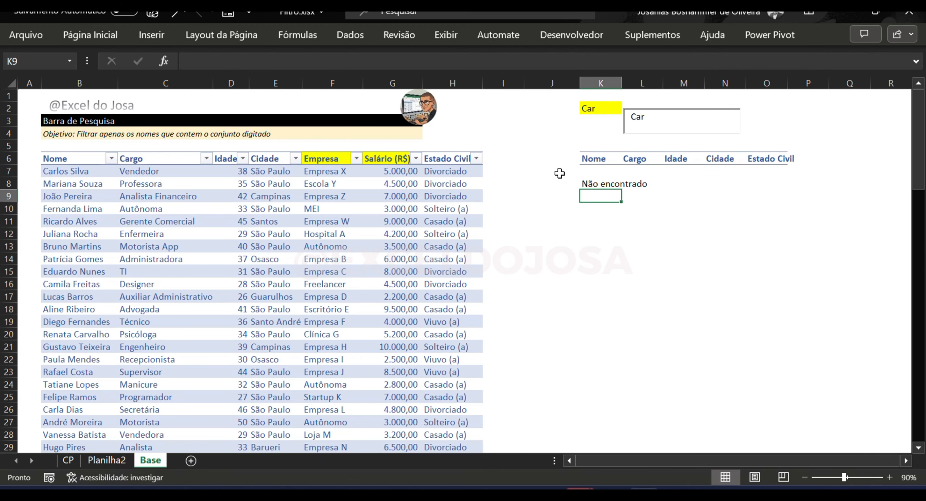
Start a FILTRO formula in K9 with the dados table as its array.
{"action": "type", "text": "=fil"}
{"action": "key", "text": "Tab"}
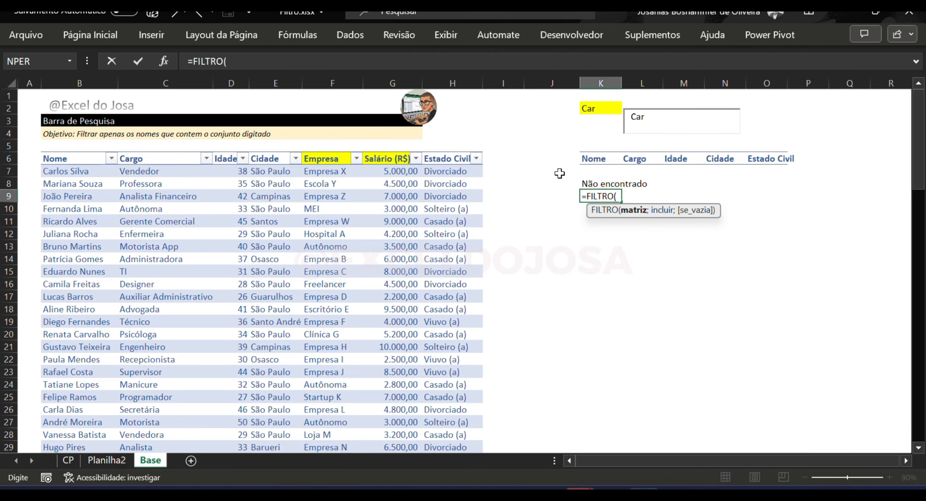
{"action": "type", "text": "dados;"}
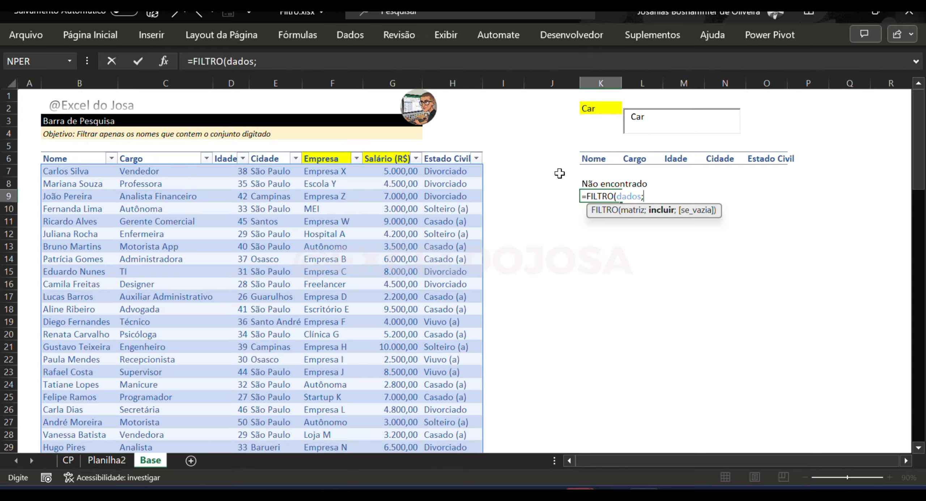
Nest PROCURAR inside ÉNÚM as the include argument of K9's FILTRO formula.
{"action": "type", "text": "=en"}
{"action": "key", "text": "BackSpace"}
{"action": "key", "text": "BackSpace"}
{"action": "type", "text": "en"}
{"action": "key", "text": "BackSpace"}
{"action": "key", "text": "BackSpace"}
{"action": "key", "text": "BackSpace"}
{"action": "type", "text": "én"}
{"action": "key", "text": "Tab"}
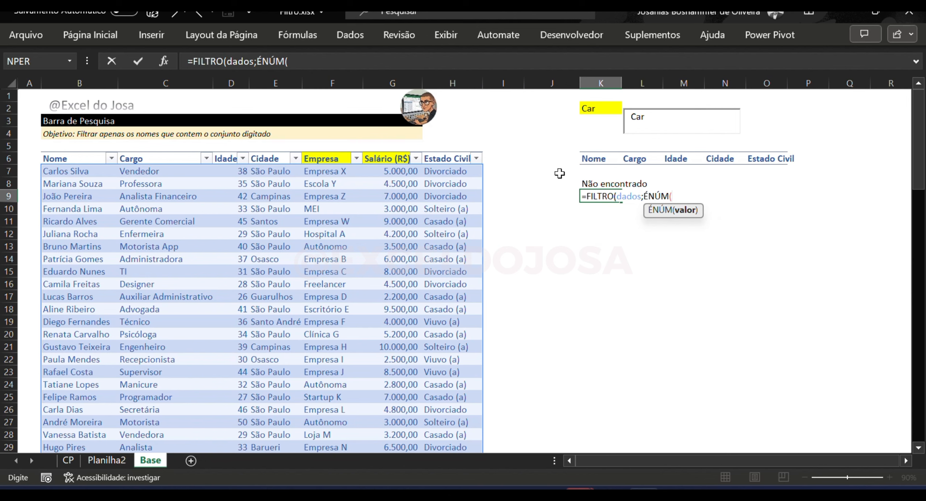
{"action": "type", "text": "proc"}
{"action": "key", "text": "Tab"}
{"action": "key", "text": "BackSpace"}
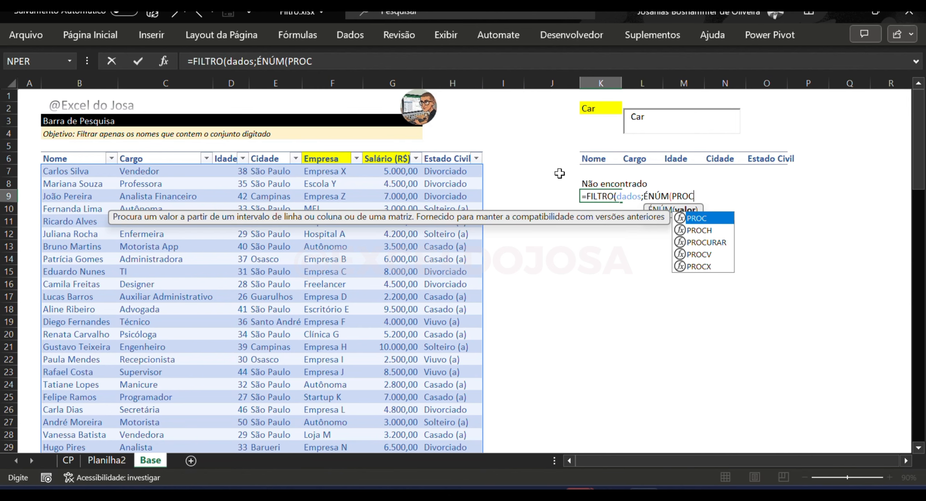
{"action": "key", "text": "Down"}
{"action": "key", "text": "Down"}
{"action": "key", "text": "Tab"}
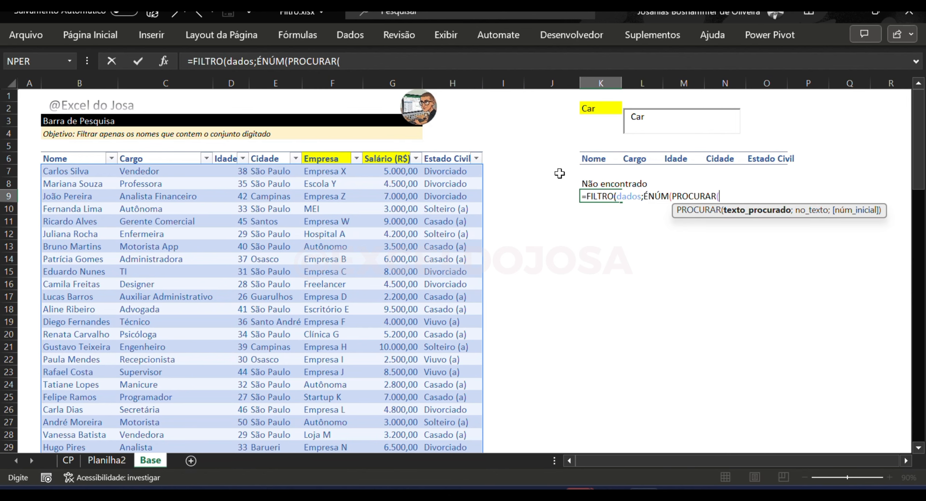
Complete K9's PROCURAR with K2 as the text sought and dados[Nome] as the text to search within.
{"action": "left_click", "coordinate": [606, 109]}
{"action": "type", "text": ";dad"}
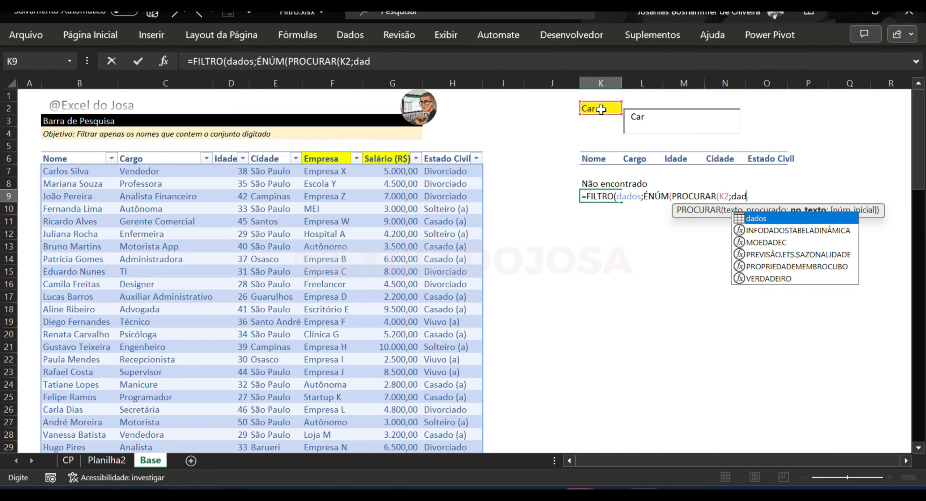
{"action": "key", "text": "Tab"}
{"action": "type", "text": "["}
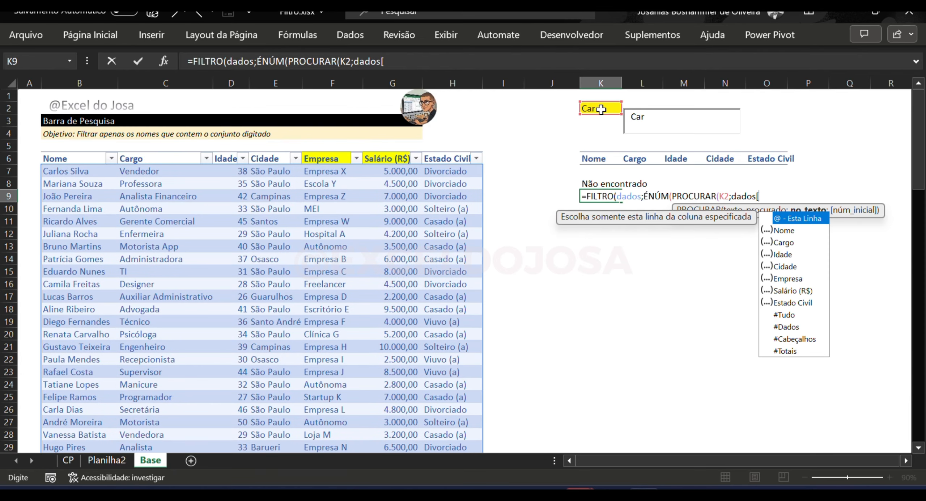
{"action": "key", "text": "Down"}
{"action": "key", "text": "Tab"}
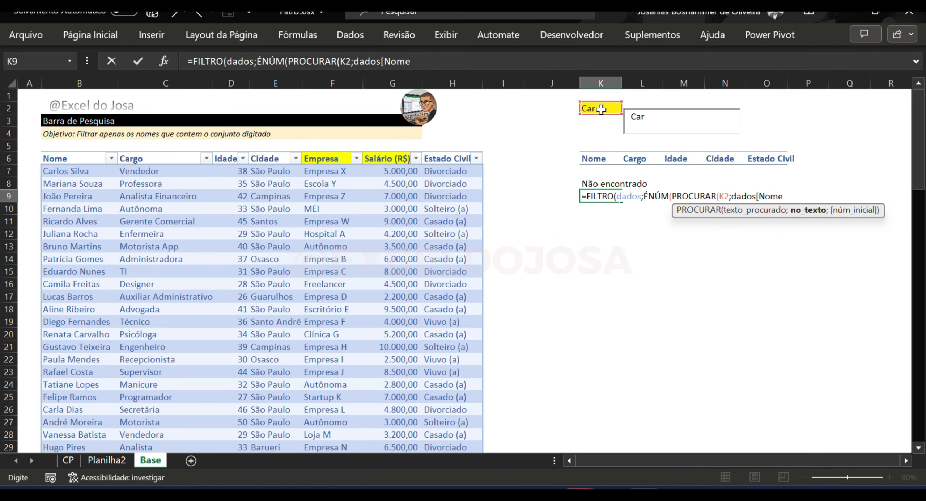
{"action": "type", "text": "]"}
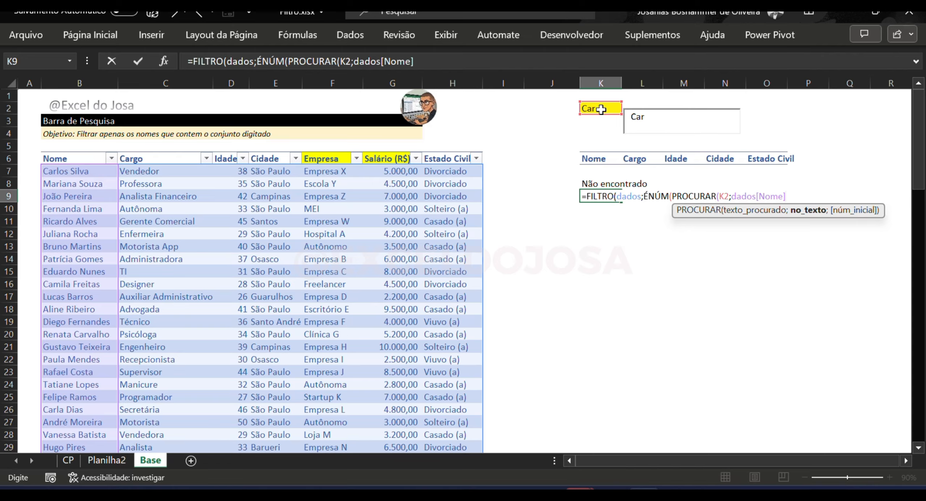
{"action": "type", "text": ")"}
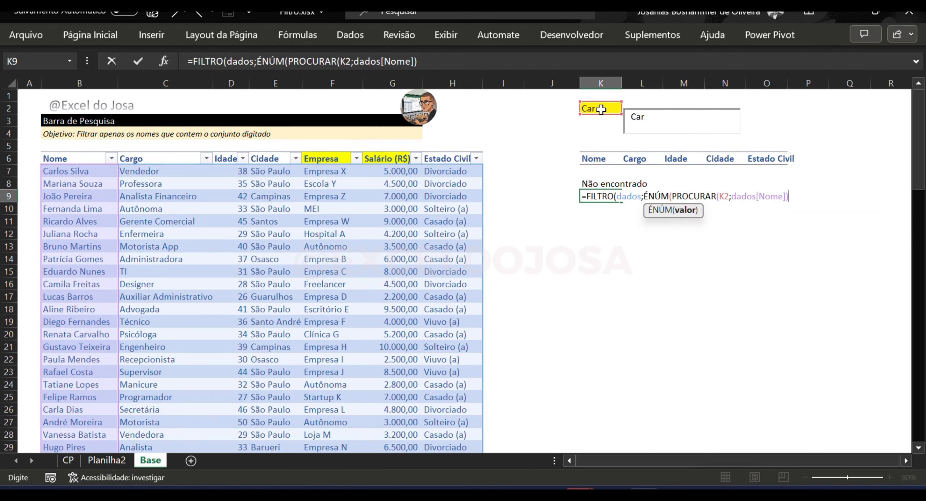
Close ÉNÚM, add "Não encontrada" as the if-empty value and commit K9's FILTRO formula.
{"action": "type", "text": ");\""}
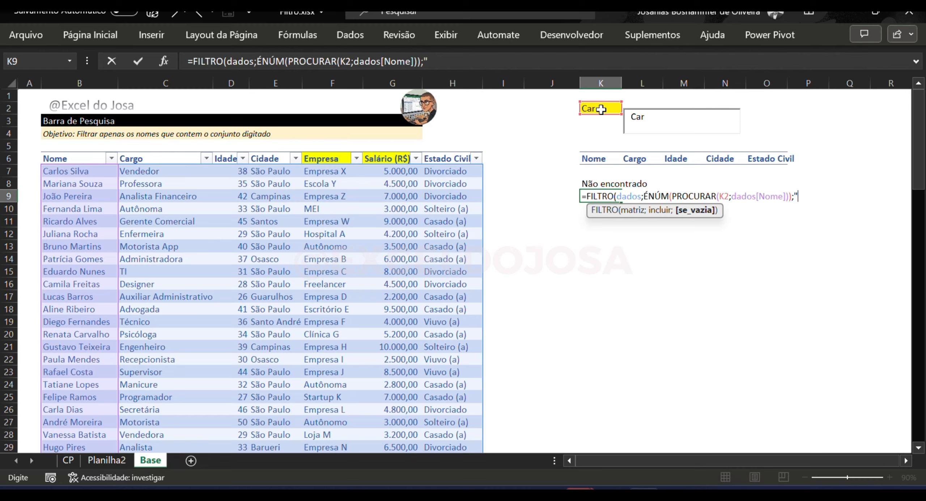
{"action": "type", "text": "Não econtr"}
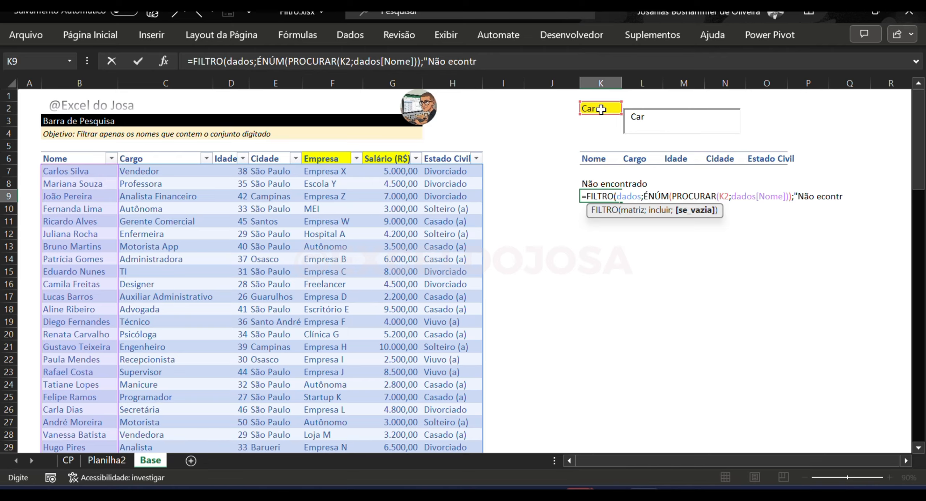
{"action": "key", "text": "BackSpace"}
{"action": "key", "text": "BackSpace"}
{"action": "key", "text": "BackSpace"}
{"action": "key", "text": "BackSpace"}
{"action": "key", "text": "BackSpace"}
{"action": "type", "text": "ncotn"}
{"action": "key", "text": "BackSpace"}
{"action": "key", "text": "BackSpace"}
{"action": "type", "text": "ntrada"}
{"action": "key", "text": "ctrl+Return"}
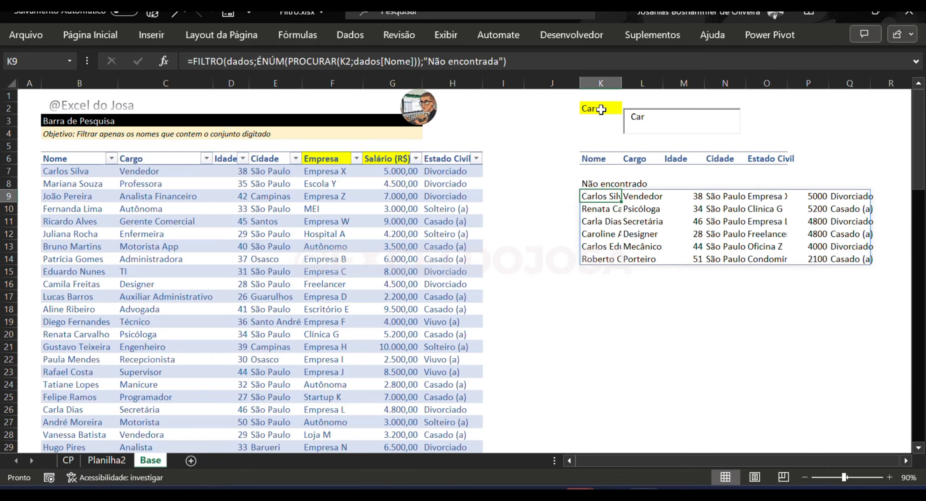
AutoFit column K's width to the names spilled from K9.
{"action": "key", "text": "ctrl+shift+Down"}
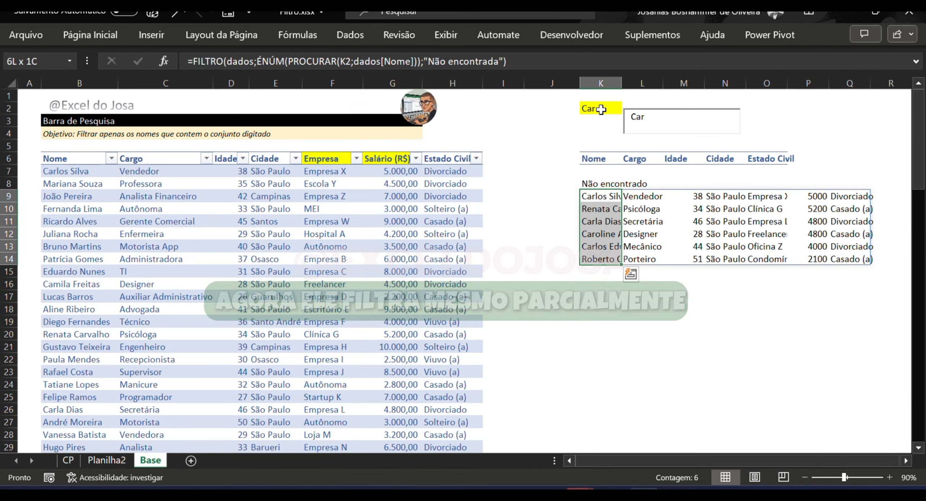
{"action": "key", "text": "alt+c"}
{"action": "key", "text": "o"}
{"action": "key", "text": "t"}
{"action": "key", "text": "Right"}
{"action": "key", "text": "Left"}
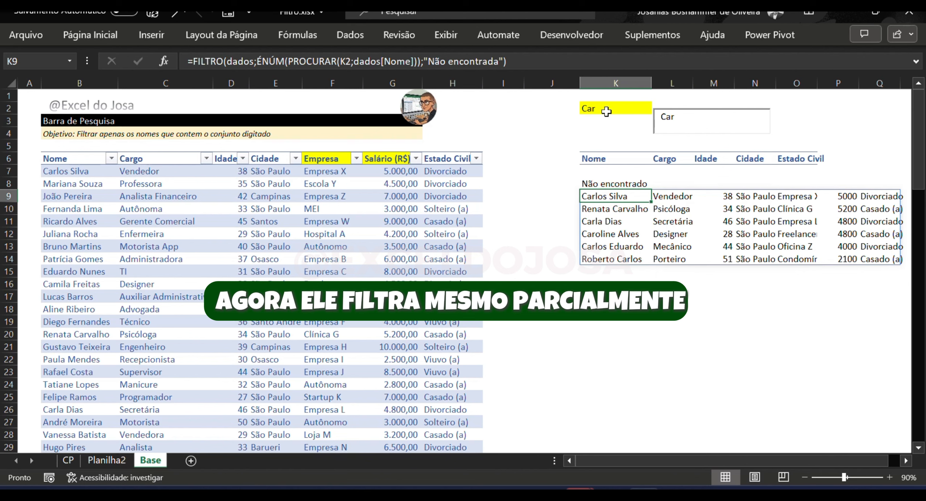
Test the search text box with Fab, F and Fá, and check the result spilled from K9.
{"action": "left_click_drag", "start_coordinate": [754, 121], "coordinate": [651, 117]}
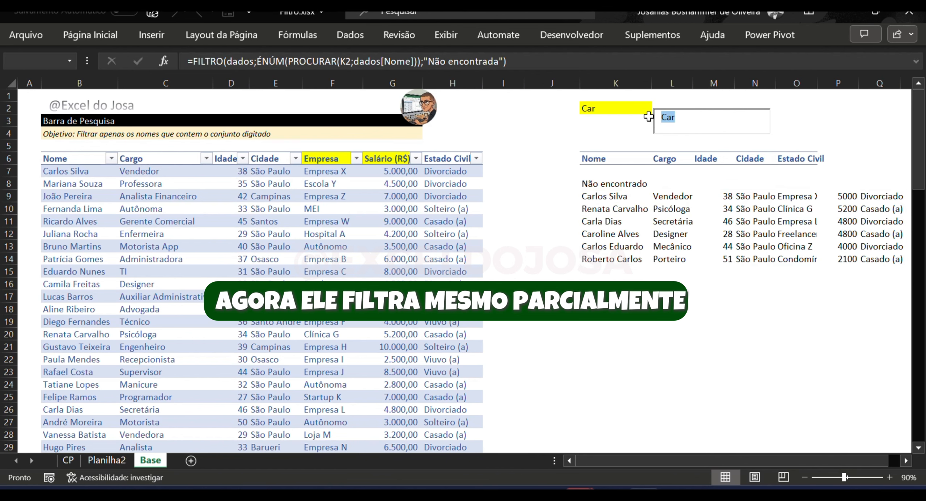
{"action": "type", "text": "Fab"}
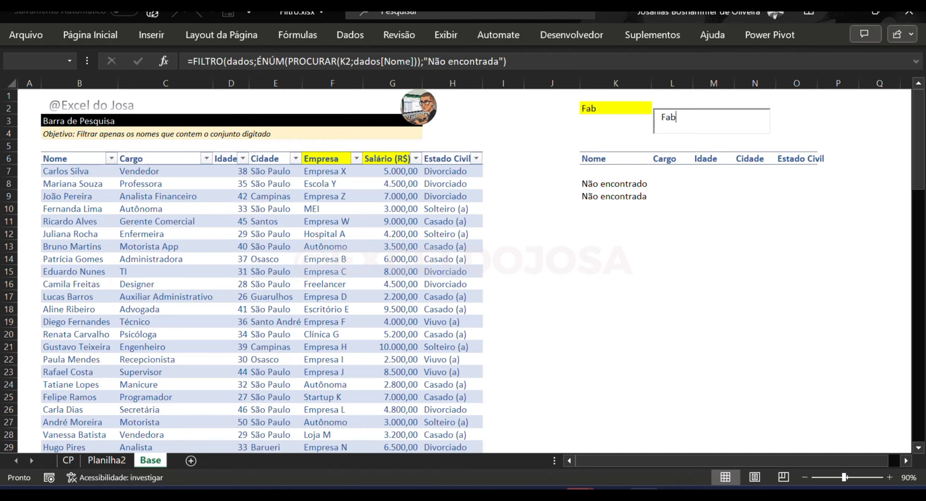
{"action": "key", "text": "BackSpace"}
{"action": "key", "text": "BackSpace"}
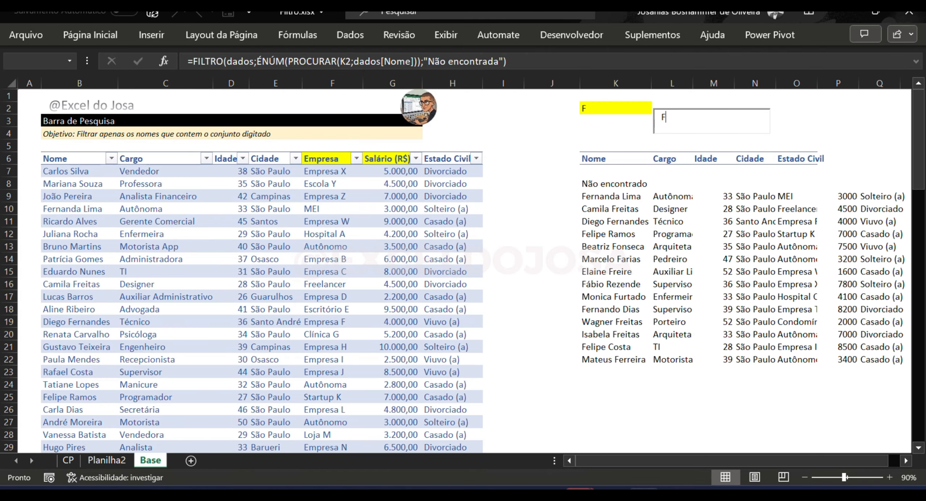
{"action": "type", "text": "á"}
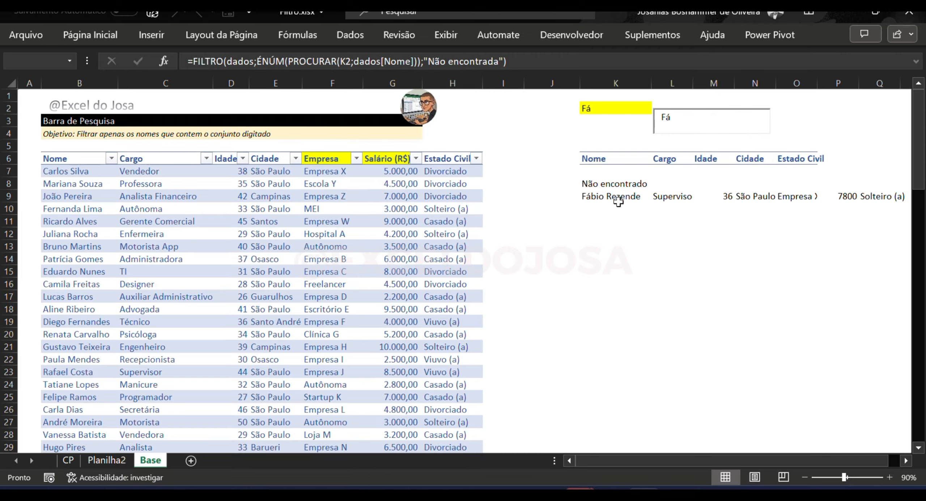
{"action": "left_click", "coordinate": [602, 197]}
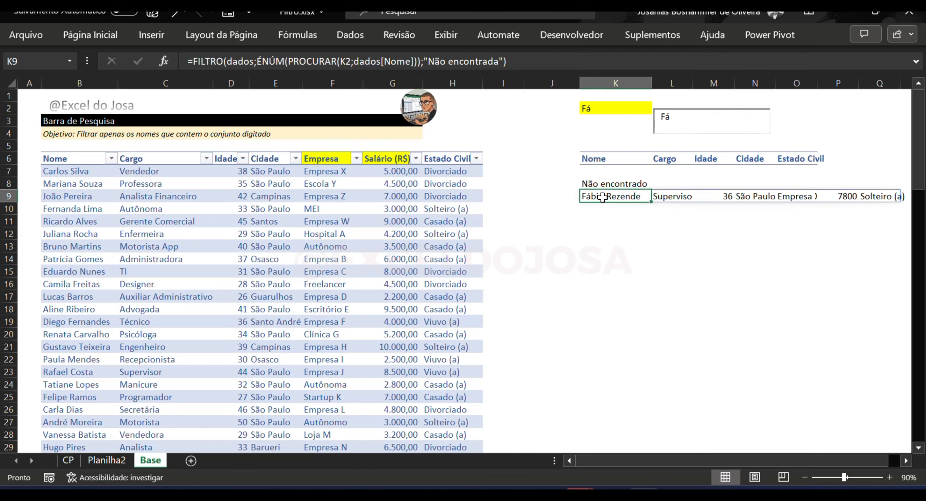
Clear the old exact-match FILTRO formula from K8 by pasting the empty cell K7 over it.
{"action": "left_click", "coordinate": [597, 181]}
{"action": "key", "text": "Up"}
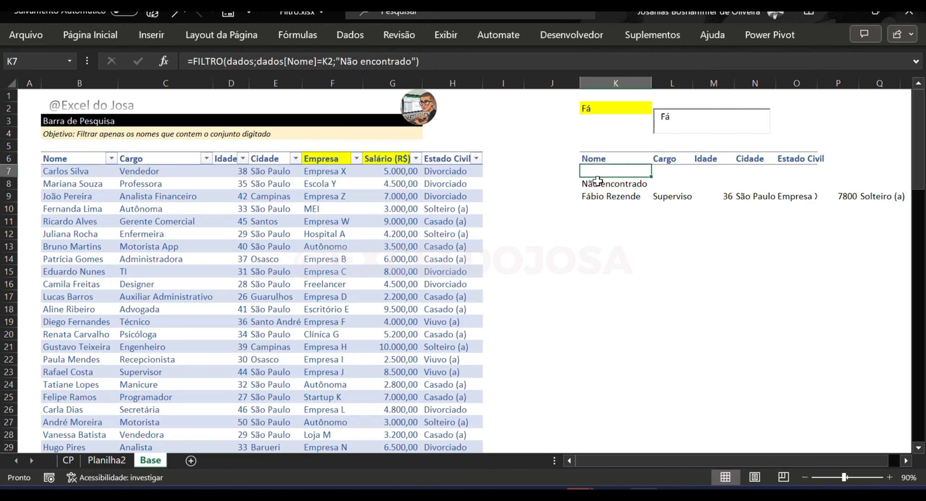
{"action": "key", "text": "ctrl+c"}
{"action": "key", "text": "Down"}
{"action": "key", "text": "ctrl+v"}
{"action": "key", "text": "Escape"}
{"action": "key", "text": "Down"}
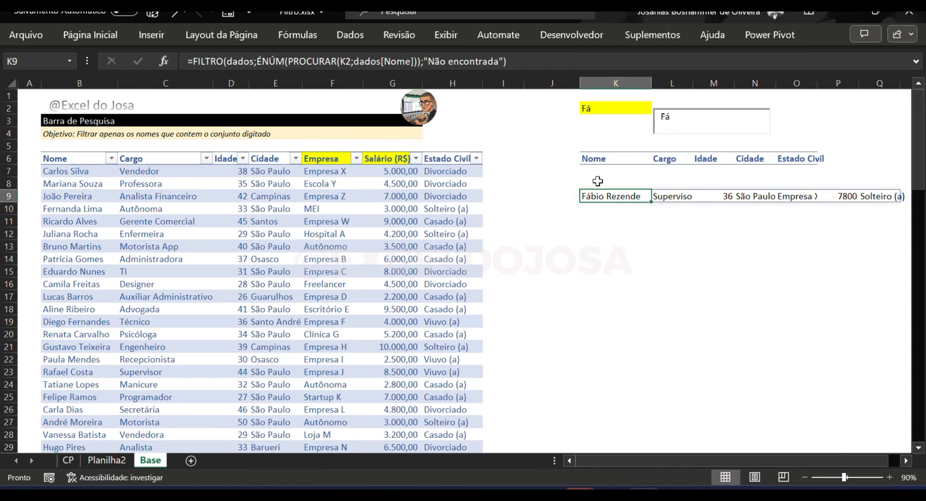
{"action": "key", "text": "Right"}
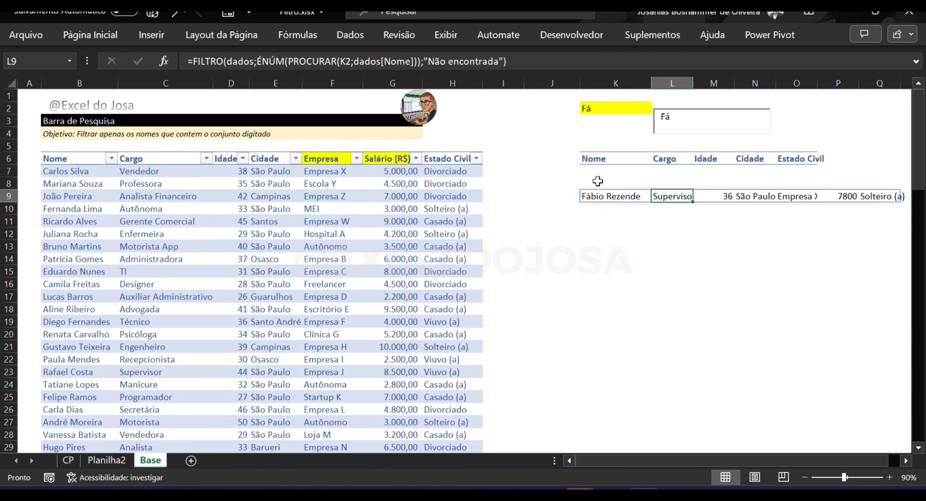
Wrap K9's FILTRO formula in ESCOLHERCOLS, with FILTRO on its own line, to return only columns {1;2;3;4;7}.
{"action": "key", "text": "Left"}
{"action": "key", "text": "F2"}
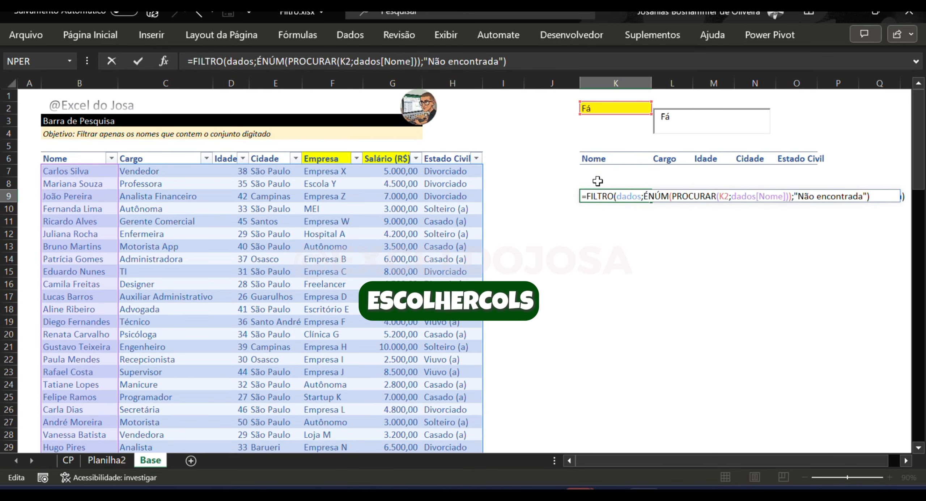
{"action": "key", "text": "alt+Return"}
{"action": "type", "text": "ESCOLHERCOLS("}
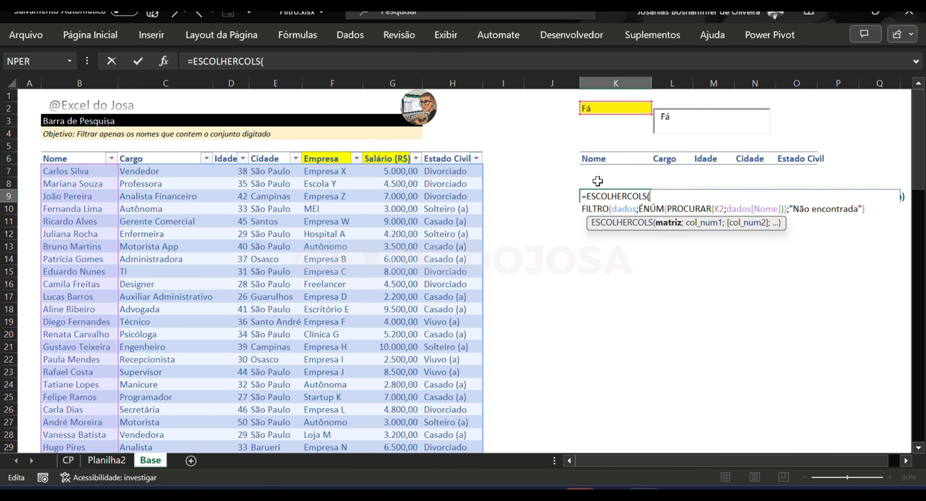
{"action": "key", "text": "ctrl+End"}
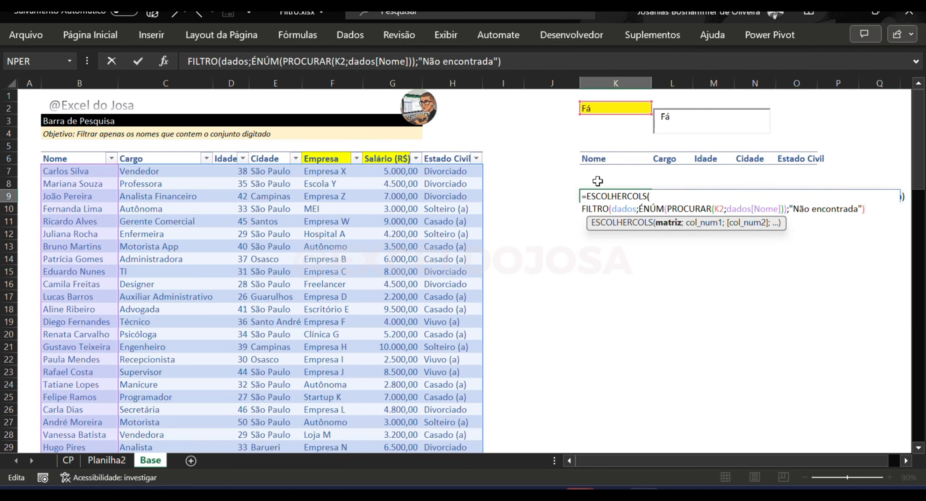
{"action": "right_click", "coordinate": [867, 211]}
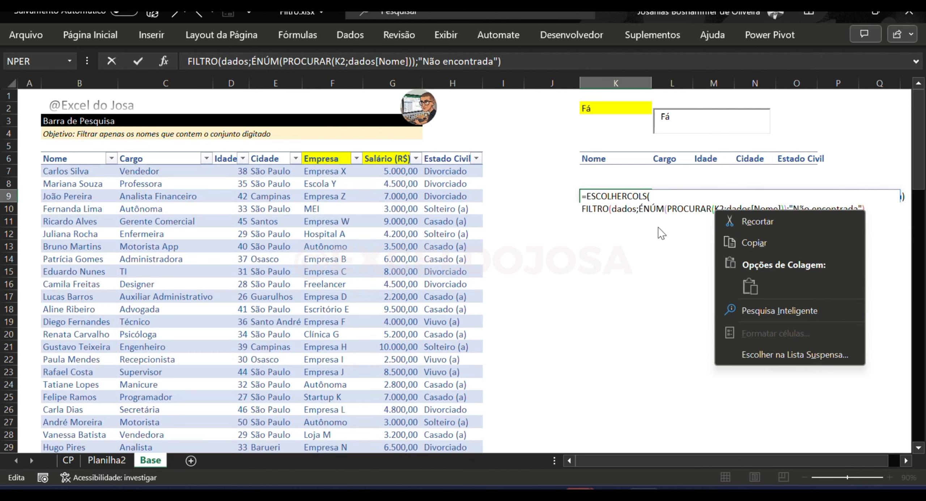
{"action": "left_click", "coordinate": [580, 210]}
{"action": "left_click", "coordinate": [871, 208]}
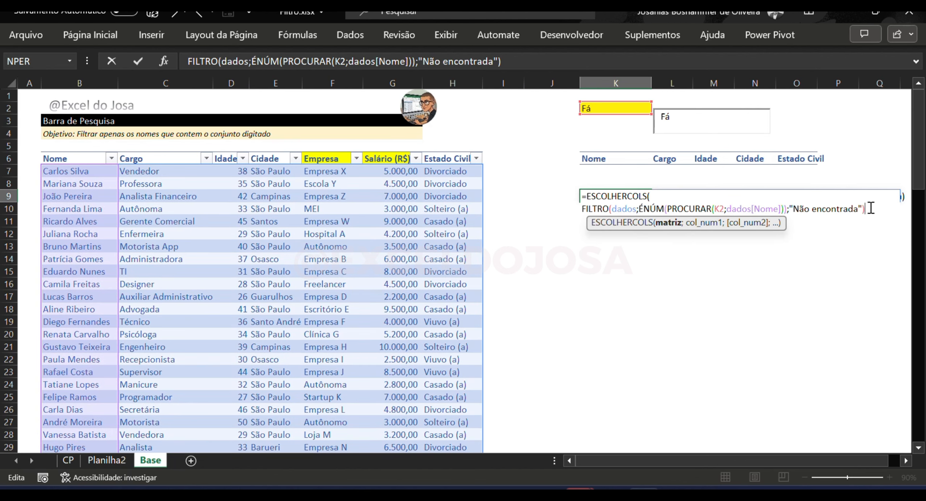
{"action": "type", "text": ";{1;2;3;4;7"}
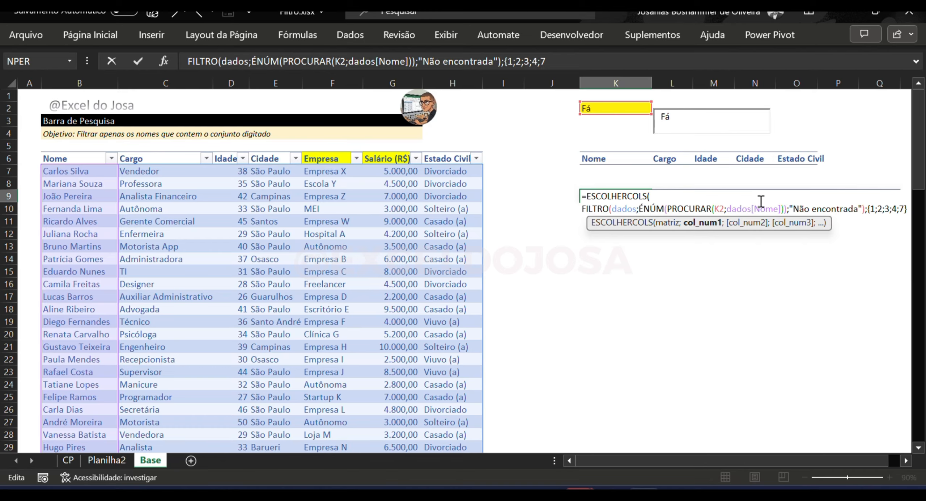
{"action": "type", "text": ")"}
{"action": "key", "text": "ctrl+Return"}
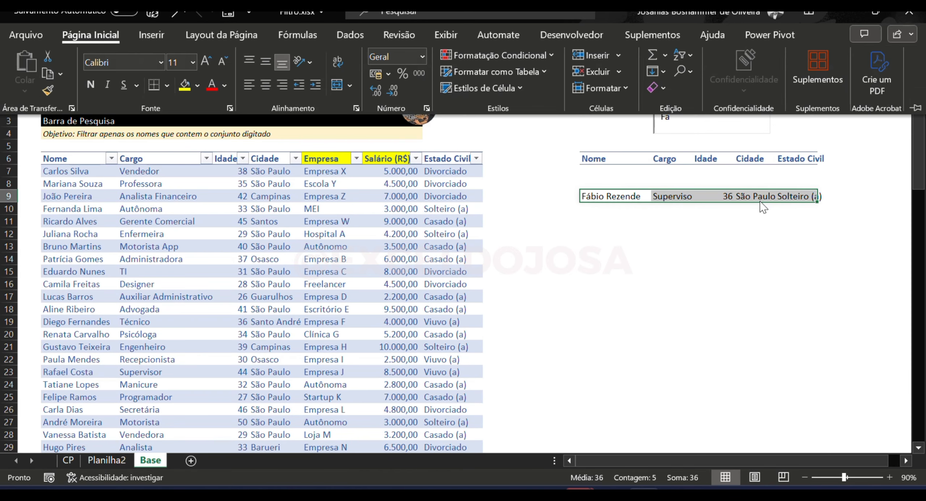
Move the ESCOLHERCOLS formula from K9 to K7, directly under the result headers.
{"action": "key", "text": "ctrl+c"}
{"action": "key", "text": "Up"}
{"action": "key", "text": "Up"}
{"action": "key", "text": "ctrl+v"}
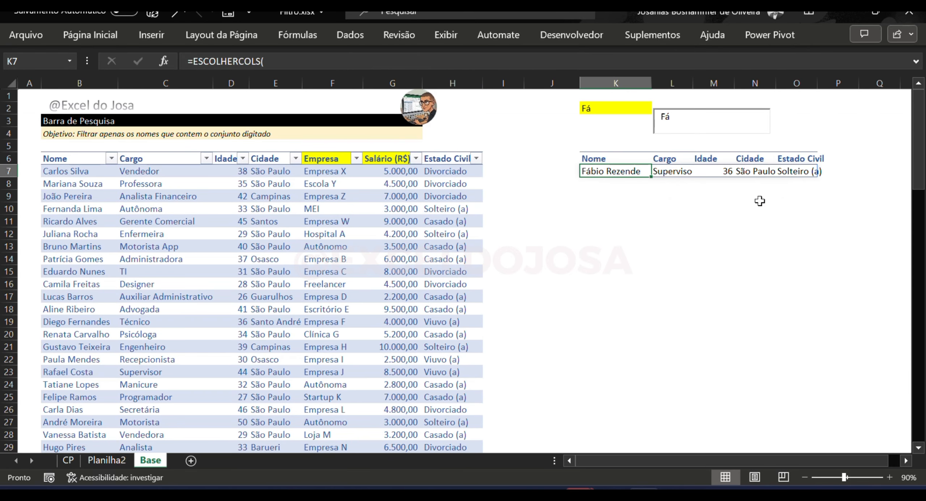
Test the search text box with F and Car against the results spilled from K7.
{"action": "left_click", "coordinate": [685, 120]}
{"action": "key", "text": "BackSpace"}
{"action": "key", "text": "BackSpace"}
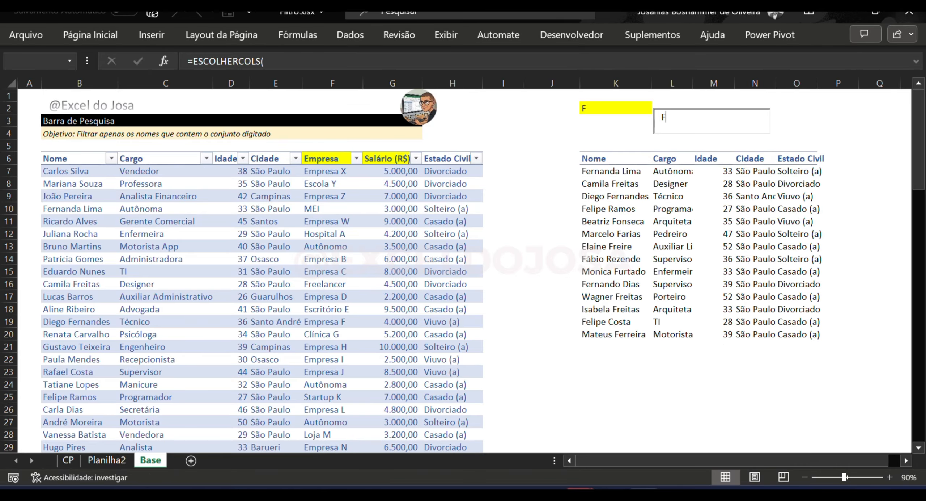
{"action": "type", "text": "Car"}
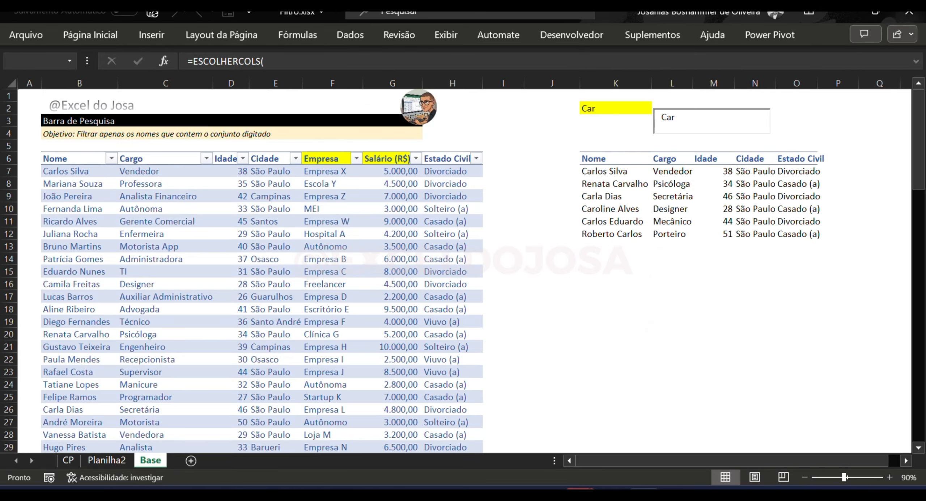
AutoFit columns K to O to the result rows and their headers in row 6.
{"action": "left_click_drag", "start_coordinate": [615, 172], "coordinate": [795, 232]}
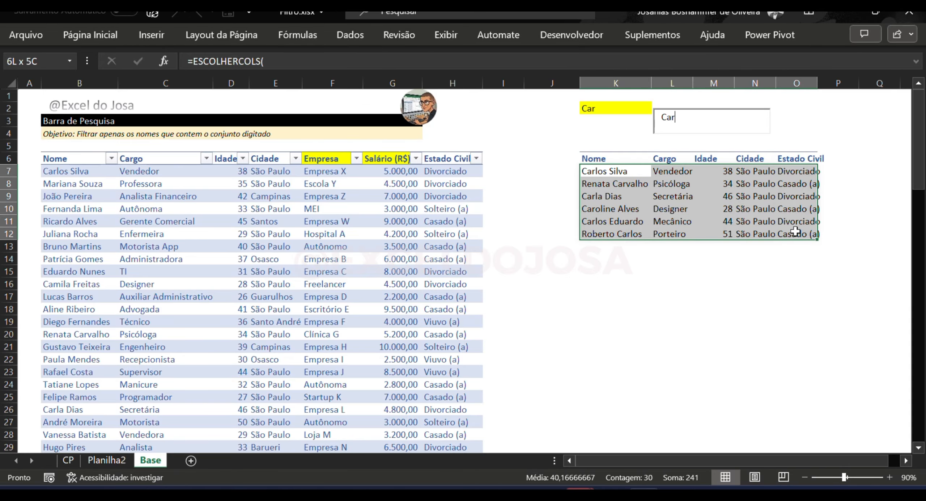
{"action": "key", "text": "o"}
{"action": "key", "text": "i"}
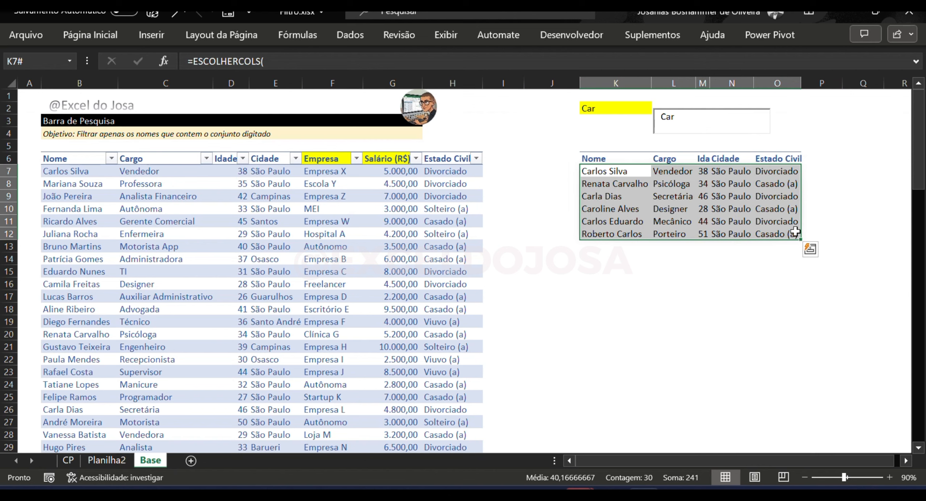
{"action": "key", "text": "ctrl+a"}
{"action": "key", "text": "alt+c"}
{"action": "key", "text": "o"}
{"action": "key", "text": "i"}
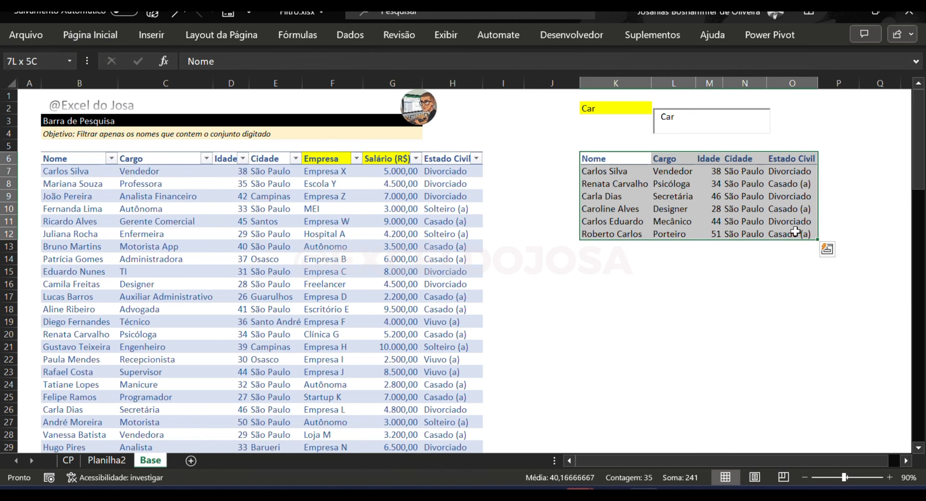
{"action": "key", "text": "Right"}
{"action": "key", "text": "Left"}
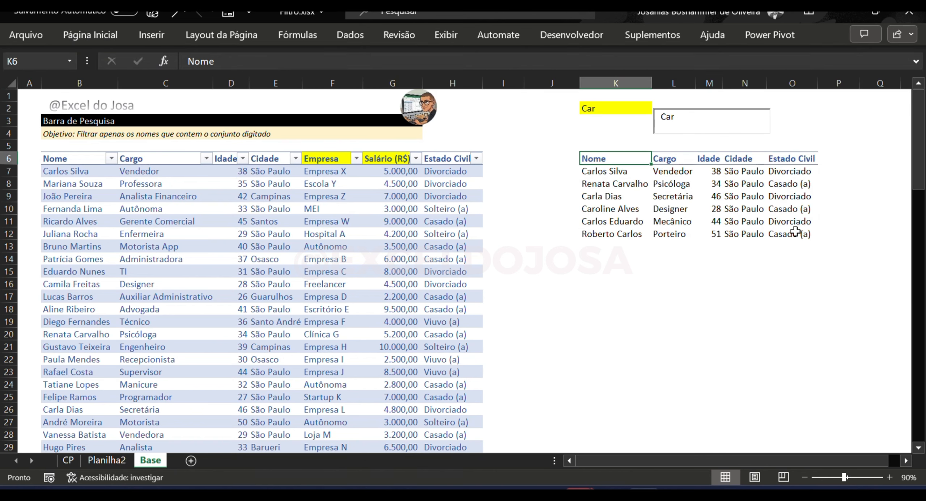
Draw a rounded rectangle about 7.86 cm wide and 1.37 cm high over K2 and the search text box.
{"action": "left_click", "coordinate": [152, 35]}
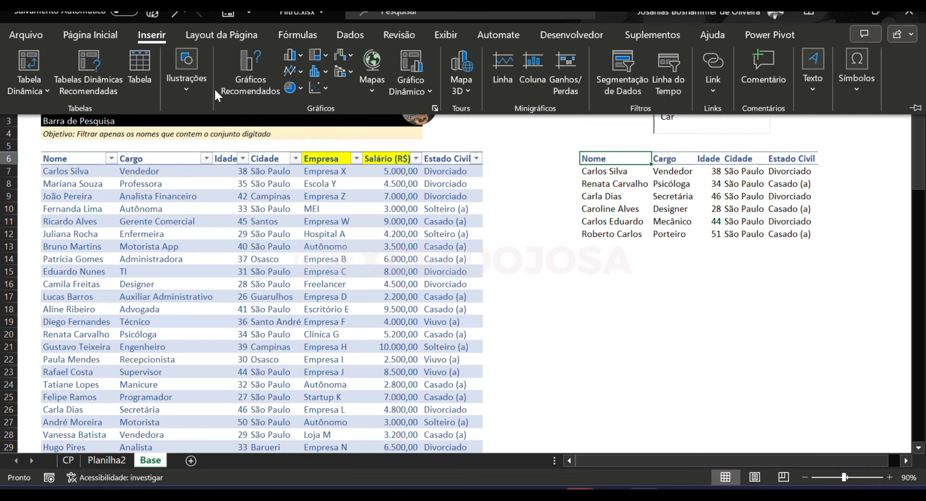
{"action": "left_click", "coordinate": [187, 87]}
{"action": "left_click", "coordinate": [220, 154]}
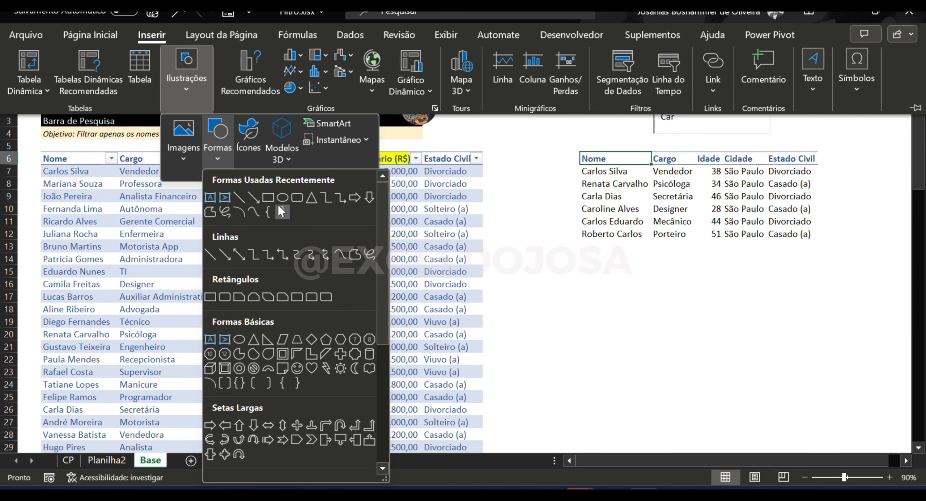
{"action": "left_click", "coordinate": [282, 199]}
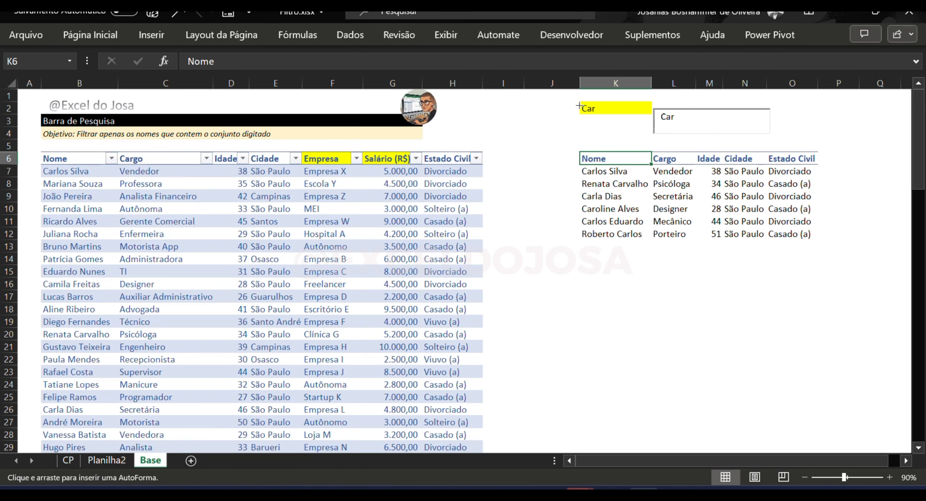
{"action": "left_click_drag", "start_coordinate": [639, 111], "coordinate": [775, 138]}
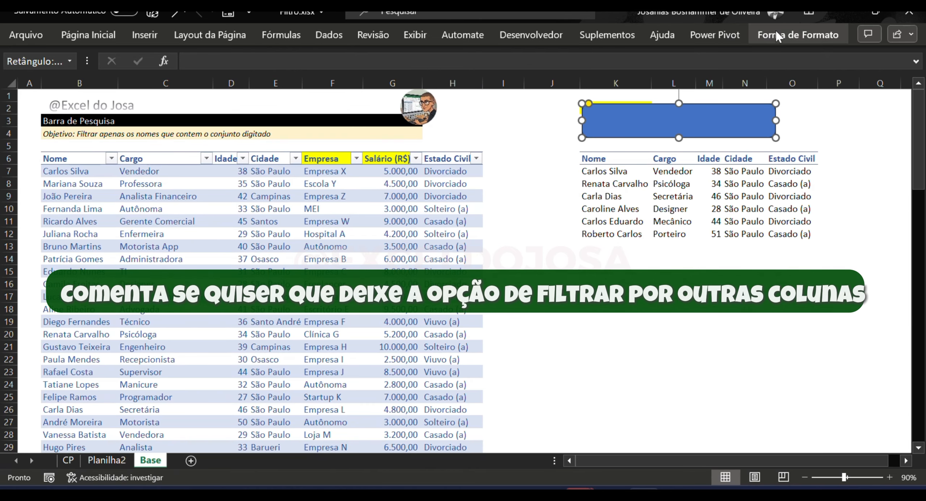
Send the rounded rectangle behind the search text box.
{"action": "left_click", "coordinate": [798, 34]}
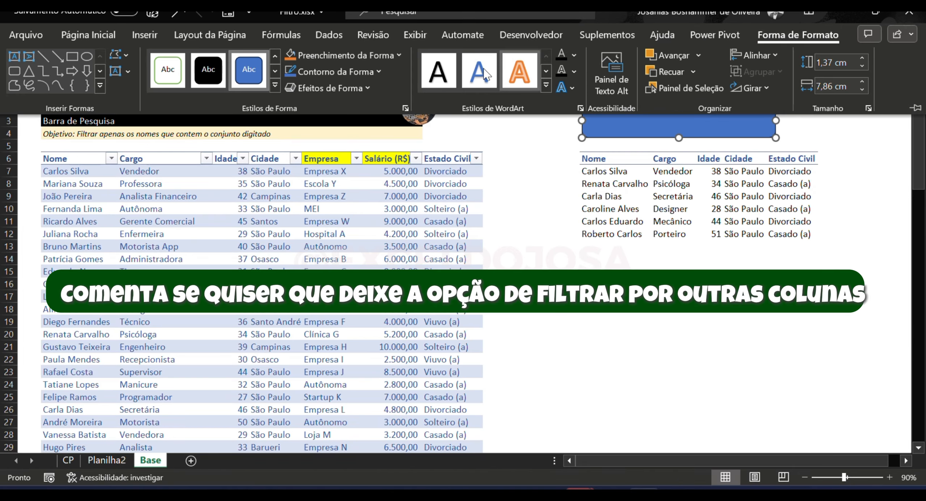
{"action": "left_click", "coordinate": [693, 72]}
{"action": "left_click", "coordinate": [695, 113]}
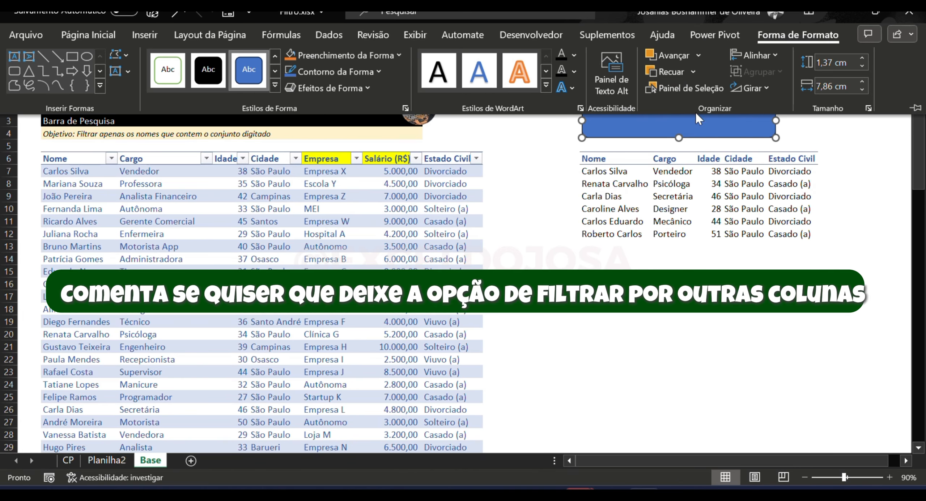
{"action": "left_click", "coordinate": [620, 126]}
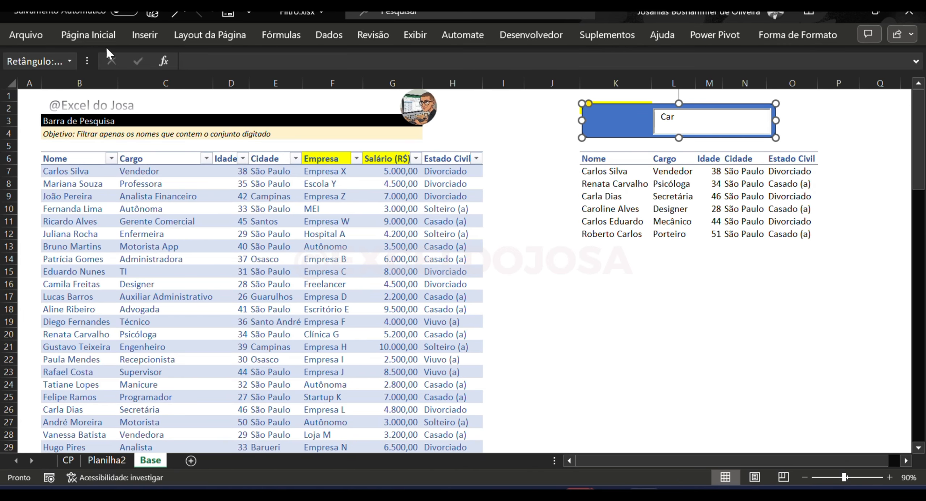
Change the rounded rectangle's fill to a light blue theme color.
{"action": "left_click", "coordinate": [88, 36]}
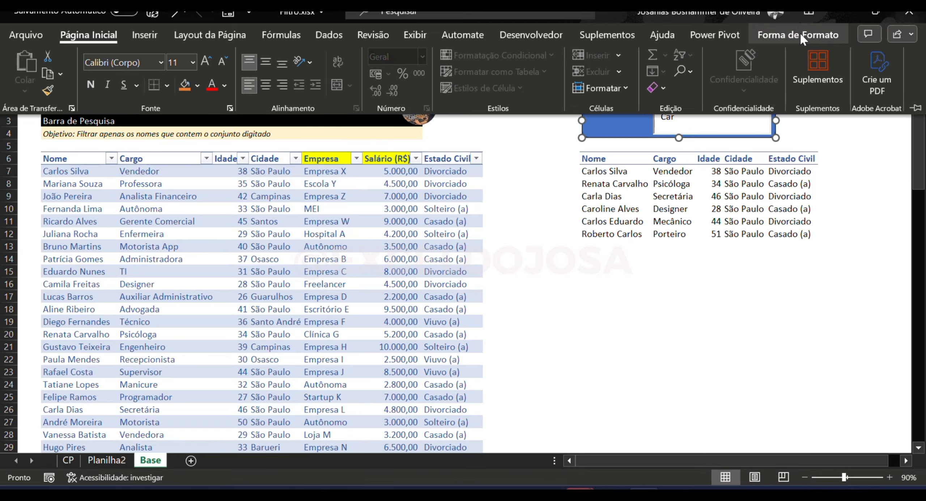
{"action": "left_click", "coordinate": [801, 36]}
{"action": "left_click", "coordinate": [362, 60]}
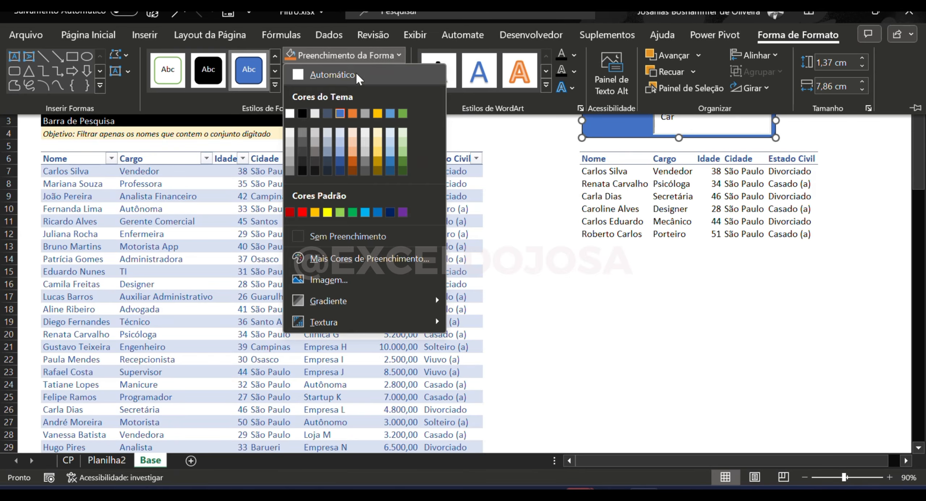
{"action": "left_click", "coordinate": [355, 75]}
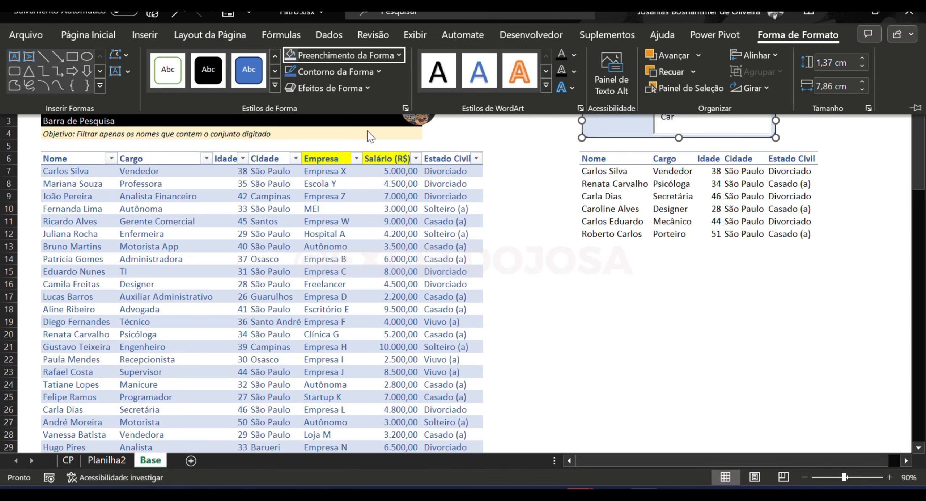
{"action": "left_click", "coordinate": [630, 130]}
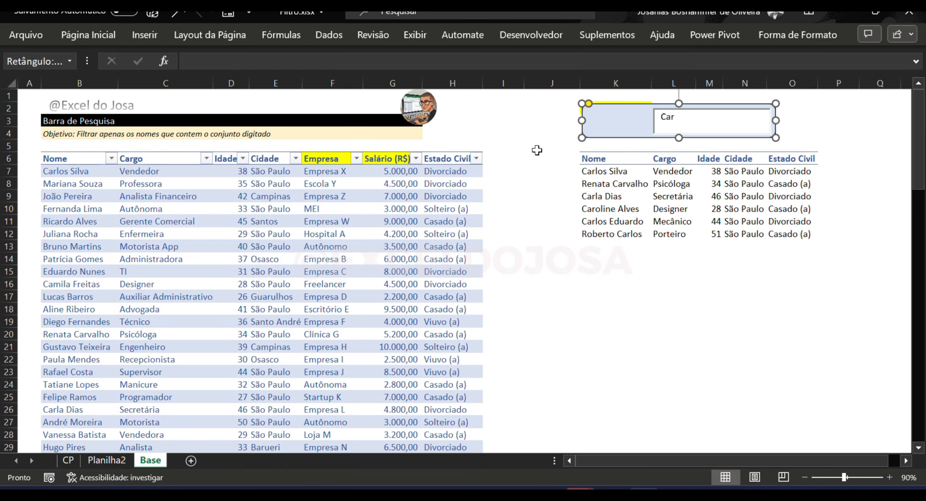
{"action": "left_click", "coordinate": [621, 127]}
{"action": "left_click", "coordinate": [572, 122]}
Search the stock icons for lupa and insert the solid magnifying glass icon.
{"action": "left_click", "coordinate": [149, 33]}
{"action": "left_click", "coordinate": [176, 87]}
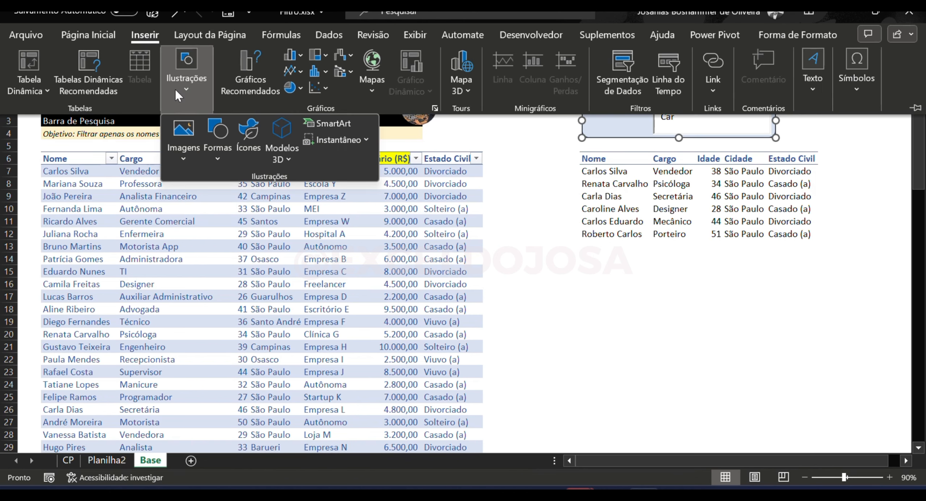
{"action": "left_click", "coordinate": [248, 135]}
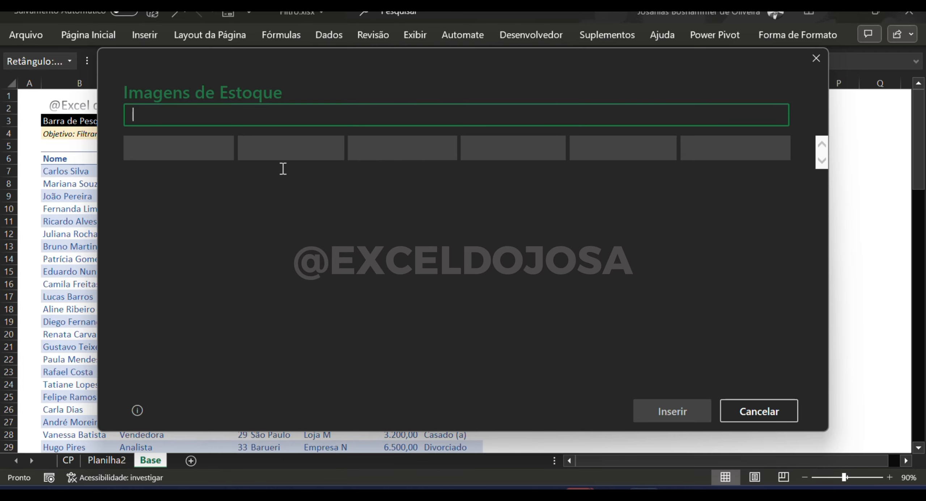
{"action": "type", "text": "lupa"}
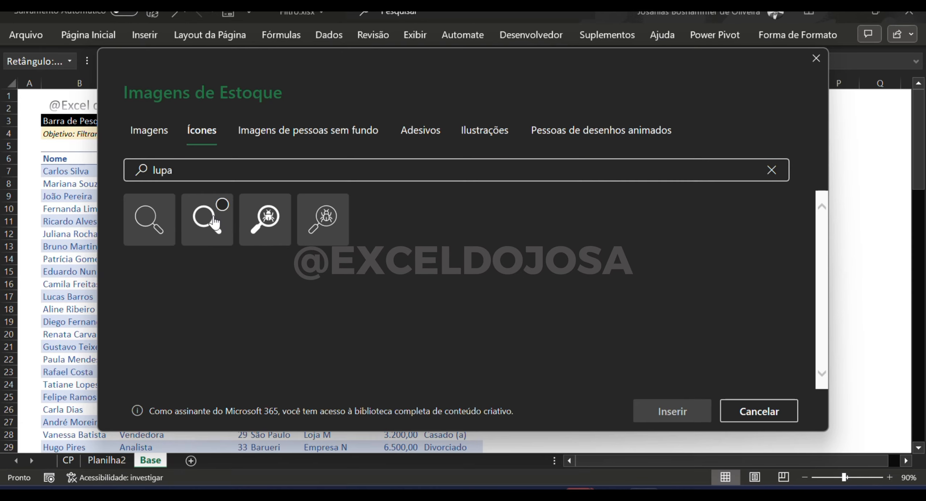
{"action": "left_click", "coordinate": [207, 219]}
{"action": "left_click", "coordinate": [672, 411]}
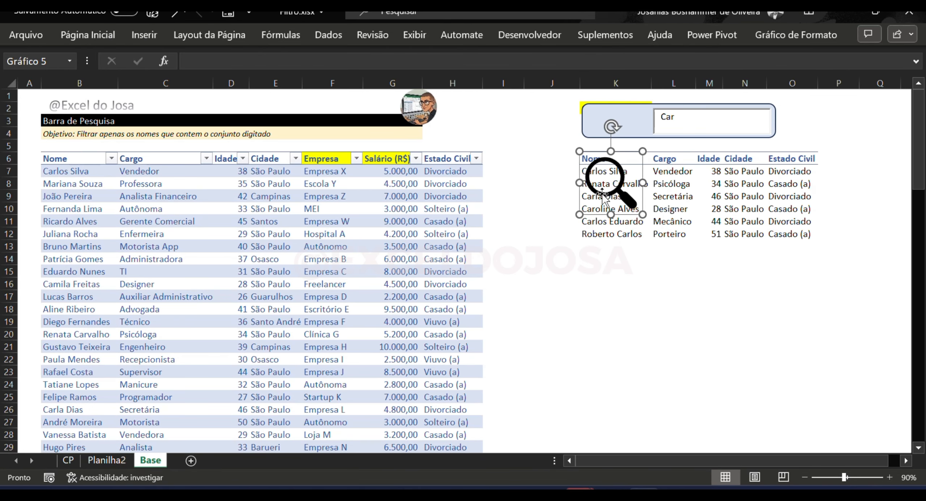
Shrink the magnifying glass icon and place it inside the left end of the rounded rectangle.
{"action": "key", "text": "shift+Down"}
{"action": "key", "text": "shift+Down"}
{"action": "key", "text": "shift+Down"}
{"action": "key", "text": "shift+Down"}
{"action": "key", "text": "shift+Down"}
{"action": "key", "text": "shift+Down"}
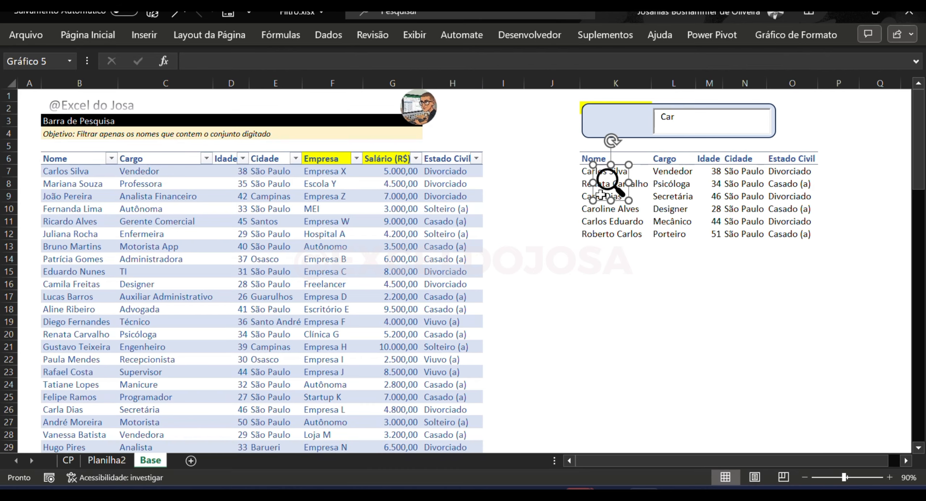
{"action": "left_click_drag", "start_coordinate": [601, 195], "coordinate": [611, 137]}
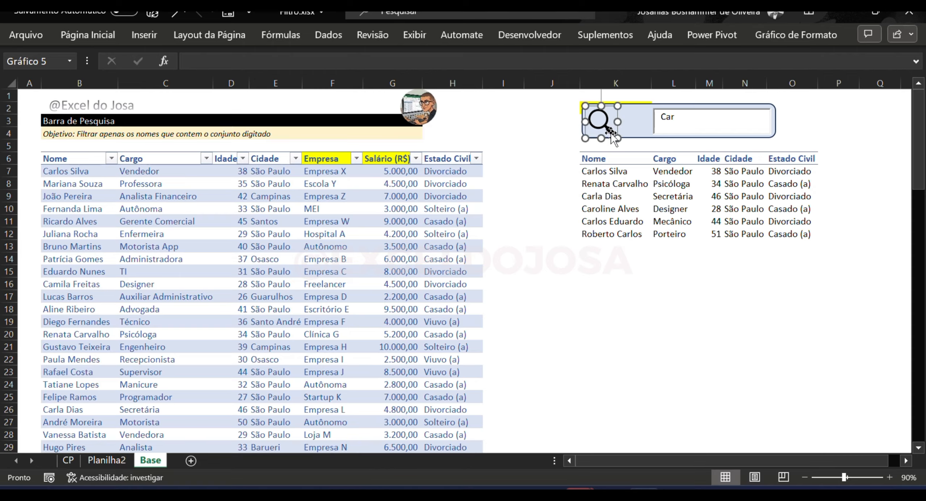
{"action": "key", "text": "shift+Down"}
{"action": "key", "text": "shift+Down"}
{"action": "key", "text": "shift+Down"}
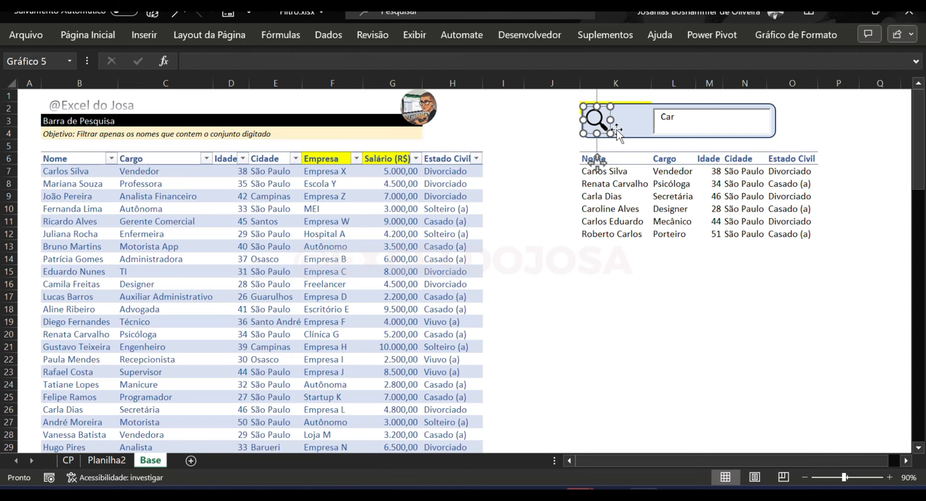
In Design Mode, widen the search text box leftward up to the magnifying glass icon, and leave Design Mode.
{"action": "left_click", "coordinate": [630, 113]}
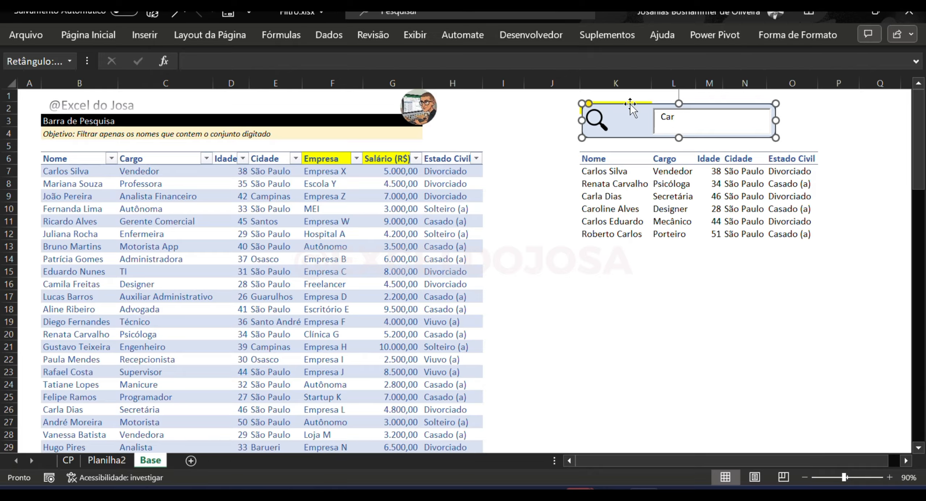
{"action": "left_click", "coordinate": [559, 36]}
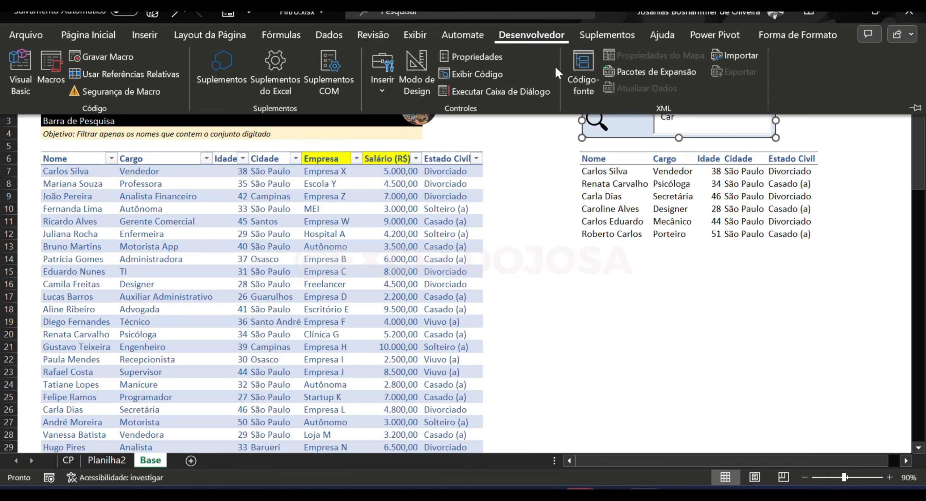
{"action": "left_click", "coordinate": [415, 64]}
{"action": "left_click", "coordinate": [706, 123]}
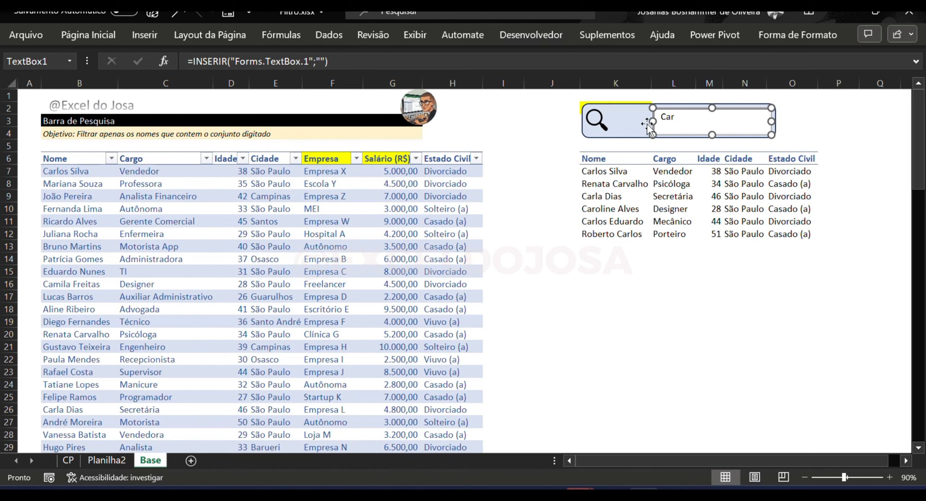
{"action": "left_click_drag", "start_coordinate": [646, 122], "coordinate": [612, 122]}
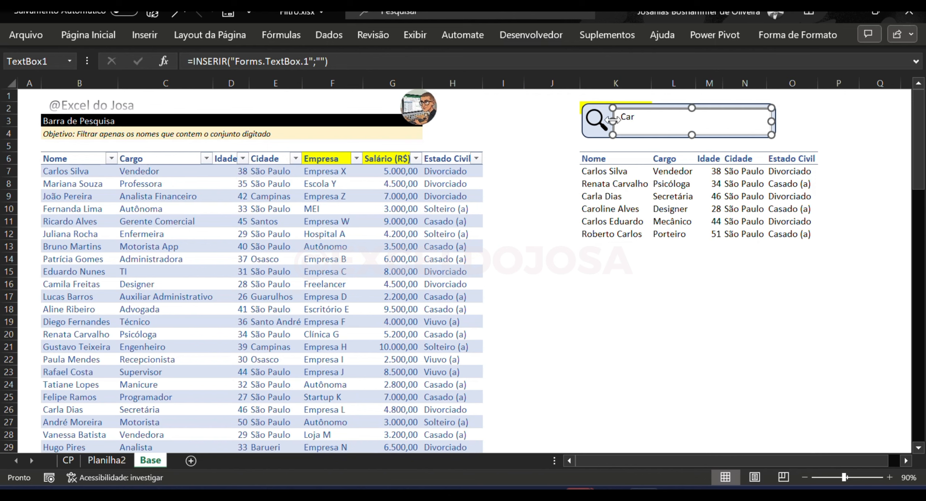
{"action": "left_click", "coordinate": [565, 38]}
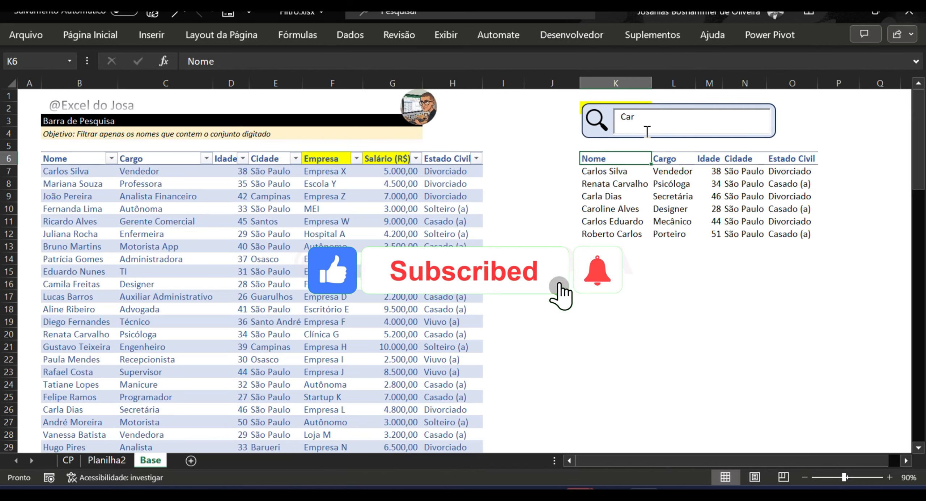
Test the finished search bar with Be, and clear the text box to list all rows.
{"action": "left_click", "coordinate": [647, 120]}
{"action": "key", "text": "BackSpace"}
{"action": "key", "text": "BackSpace"}
{"action": "key", "text": "BackSpace"}
{"action": "type", "text": "Be"}
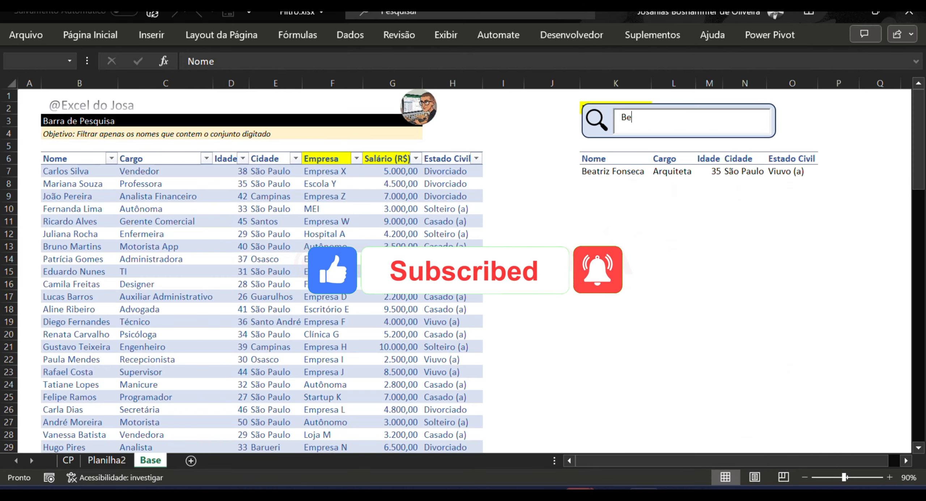
{"action": "key", "text": "BackSpace"}
{"action": "key", "text": "BackSpace"}
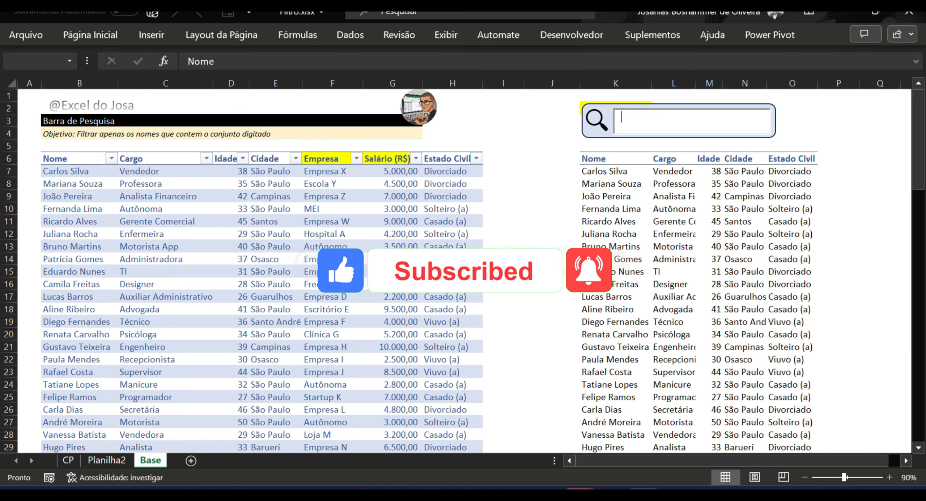
{"action": "left_click", "coordinate": [603, 195]}
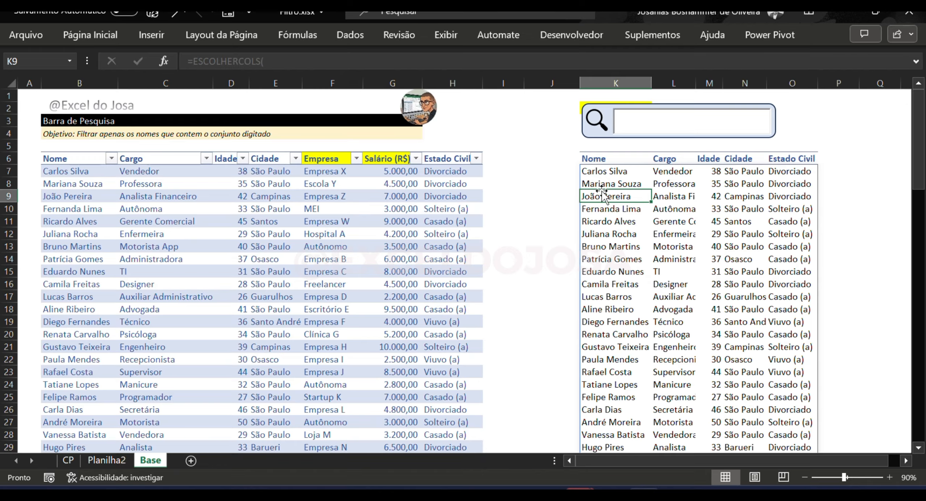